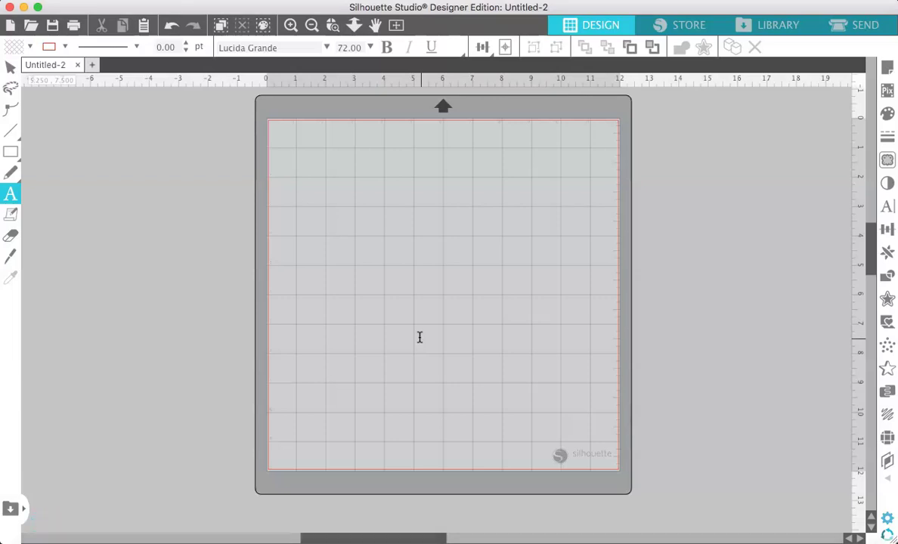
left_click(888, 208)
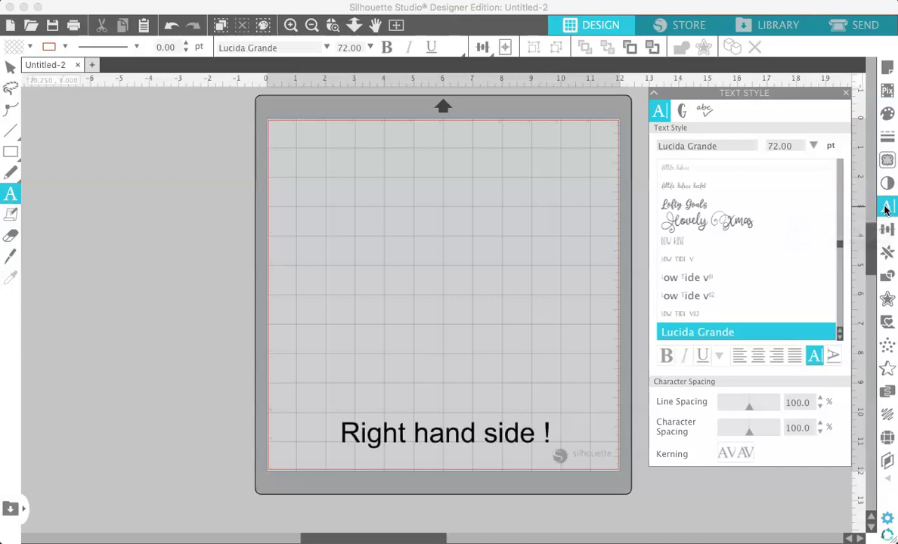
left_click(326, 47)
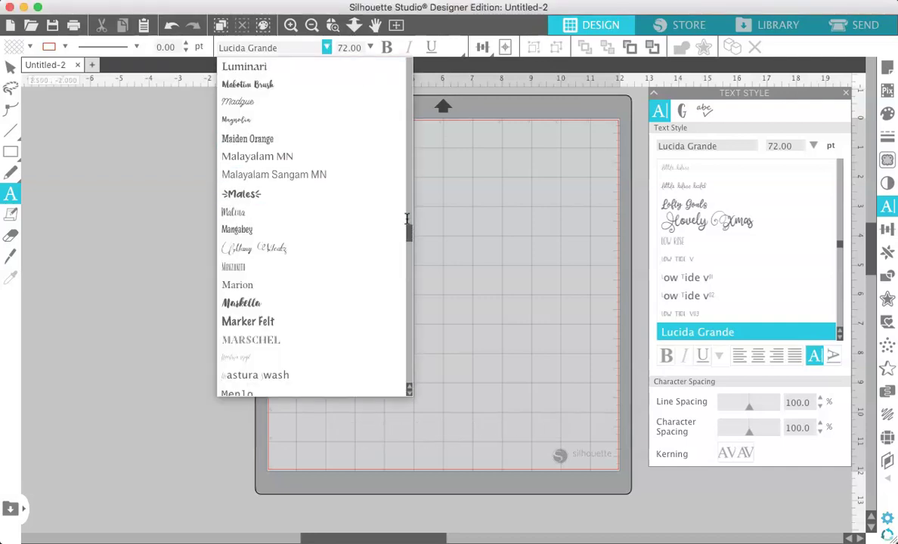
scroll(407, 164, "up", 5)
scroll(408, 151, "up", 5)
scroll(409, 91, "up", 5)
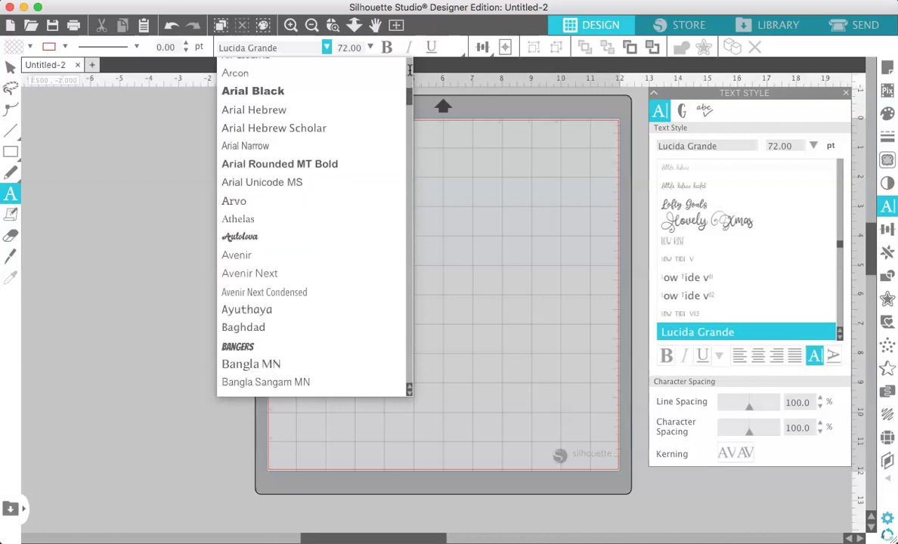
scroll(406, 168, "down", 5)
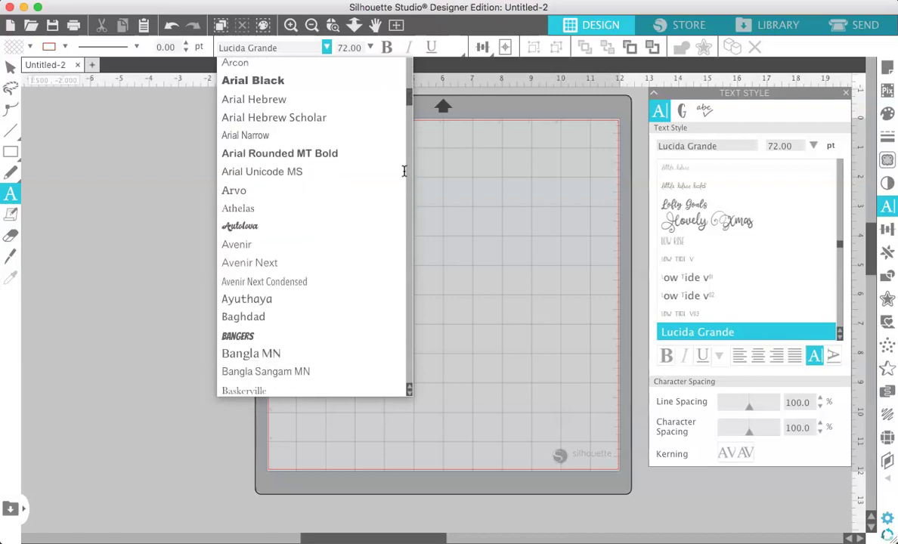
scroll(403, 194, "down", 10)
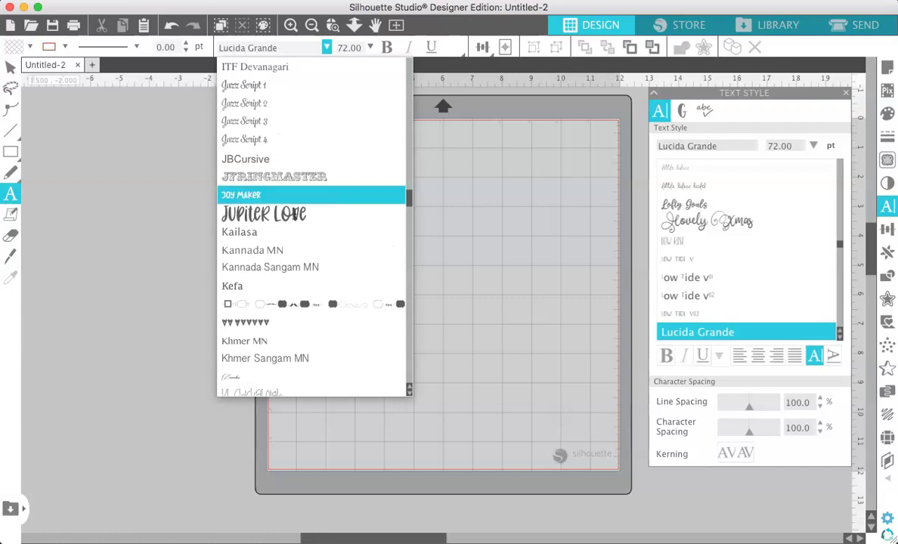
left_click(183, 215)
left_click(178, 214)
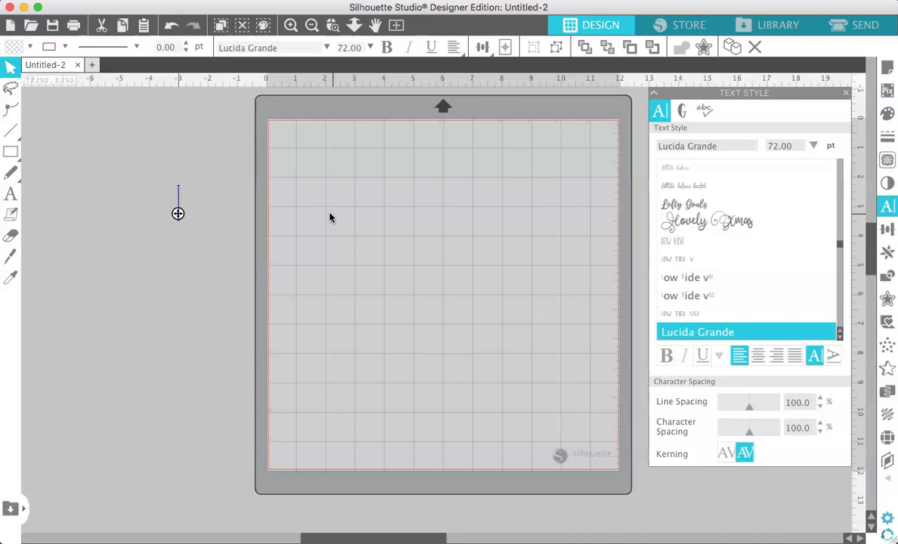
Add the lowercase word 'hello' in 72 pt Lofty Goals near the mat's top-left.
left_click(12, 199)
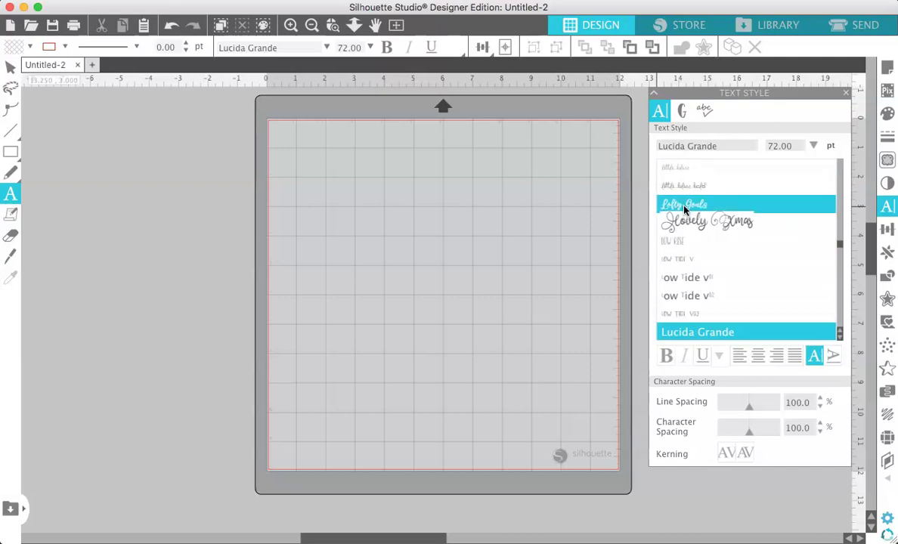
left_click(684, 210)
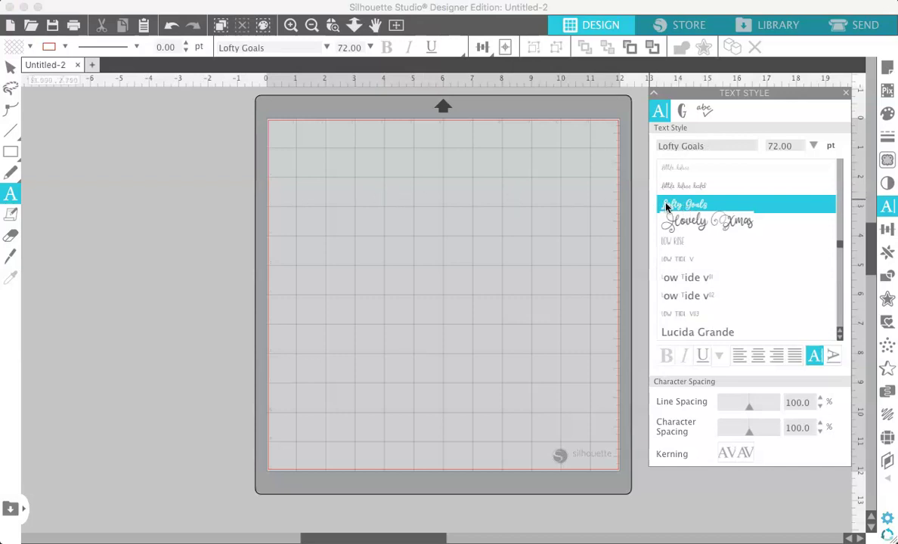
left_click(304, 206)
left_click(304, 205)
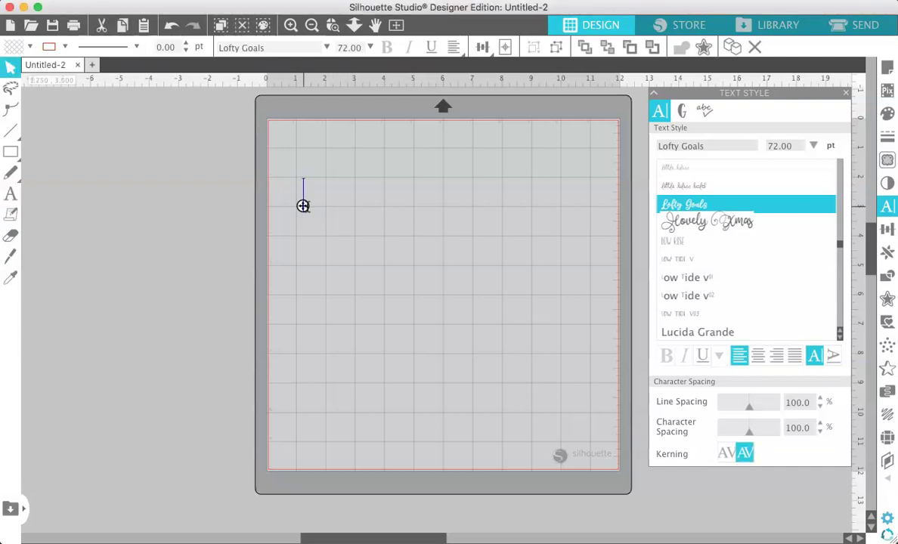
type("H")
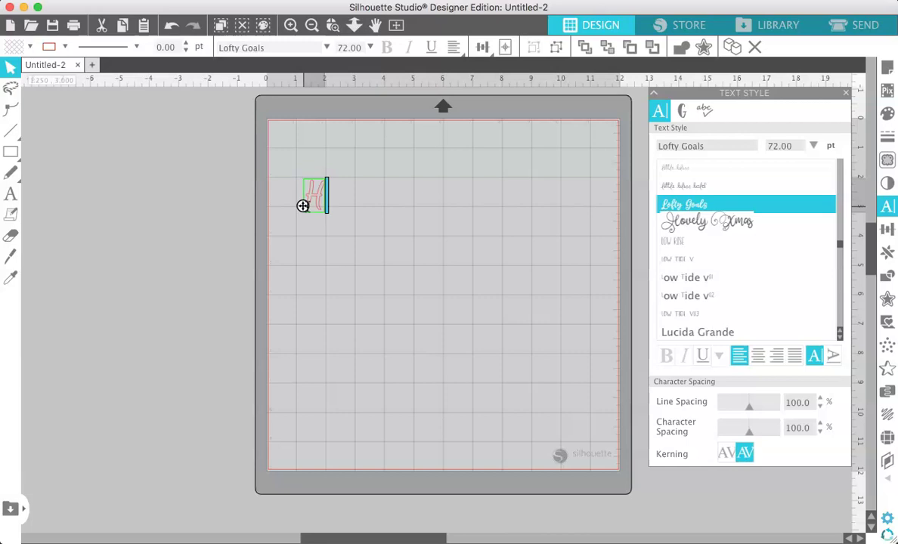
key("BackSpace")
type("hel")
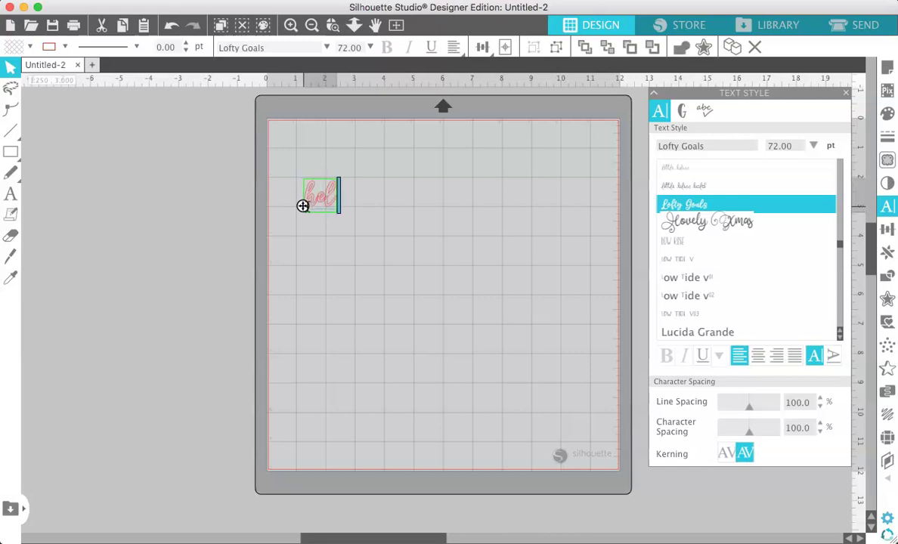
type("lo")
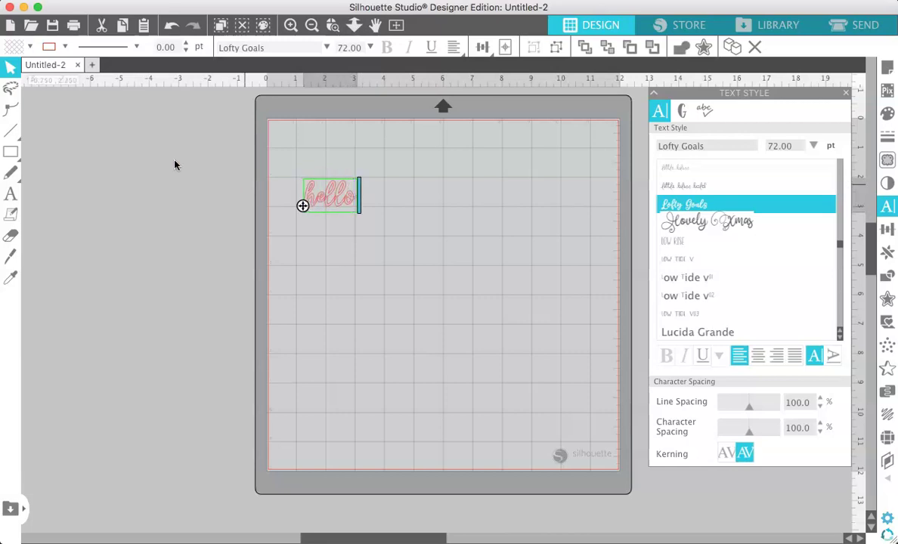
left_click(470, 316)
Drag the hello text's corner handle to stretch it across most of the mat.
left_click(347, 194)
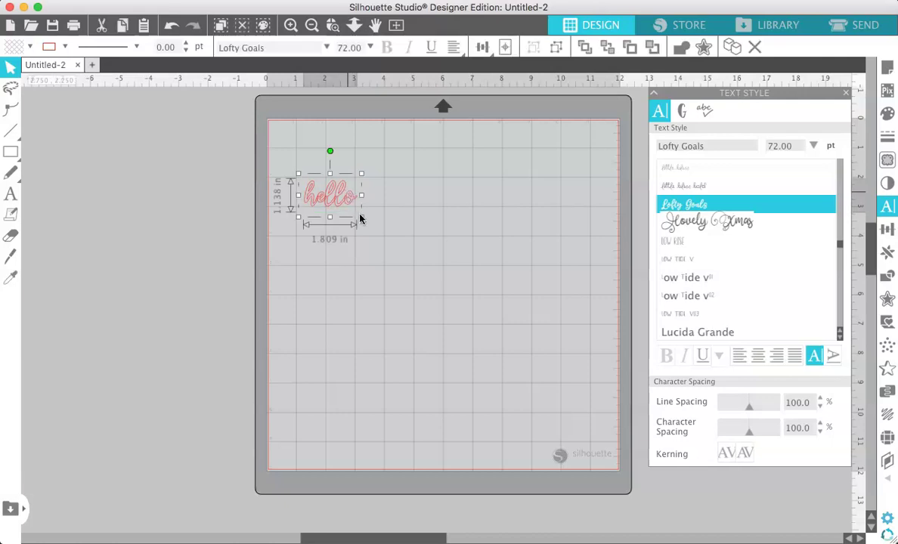
left_click_drag(362, 217, 530, 335)
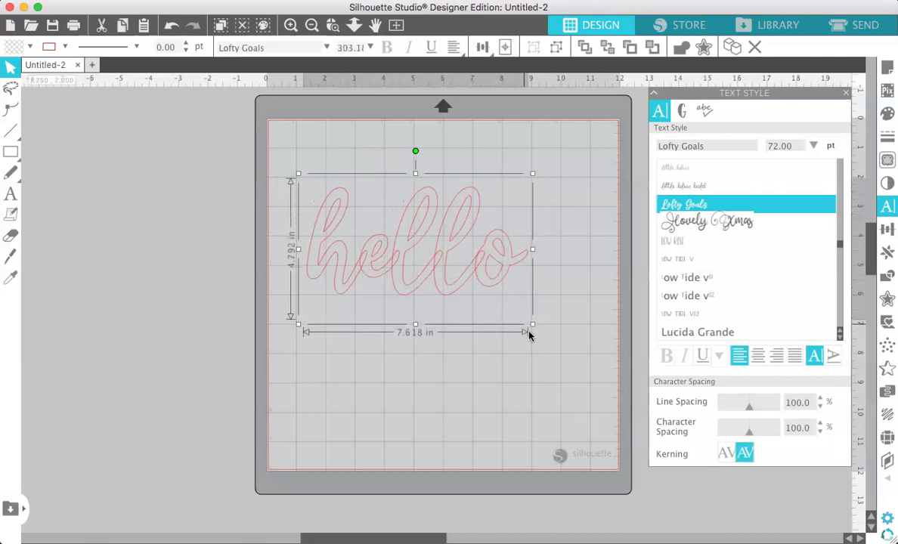
left_click(542, 335)
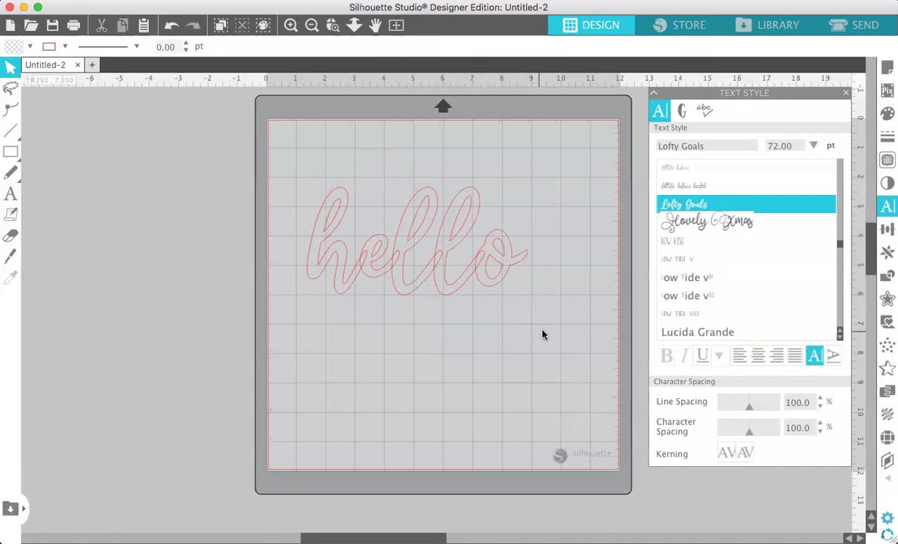
Edit the text and retype the word as 'hello'.
double_click(374, 264)
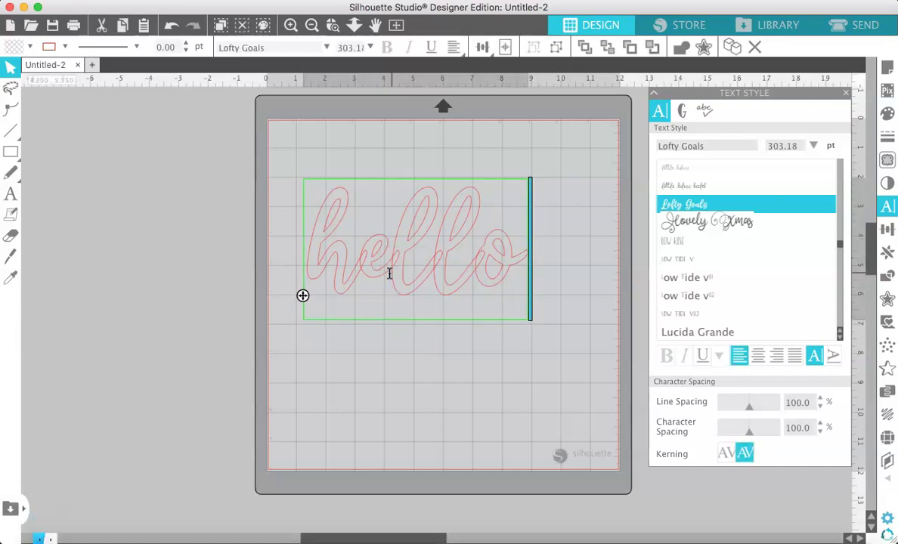
key("Right")
key("Right")
key("BackSpace")
key("BackSpace")
key("BackSpace")
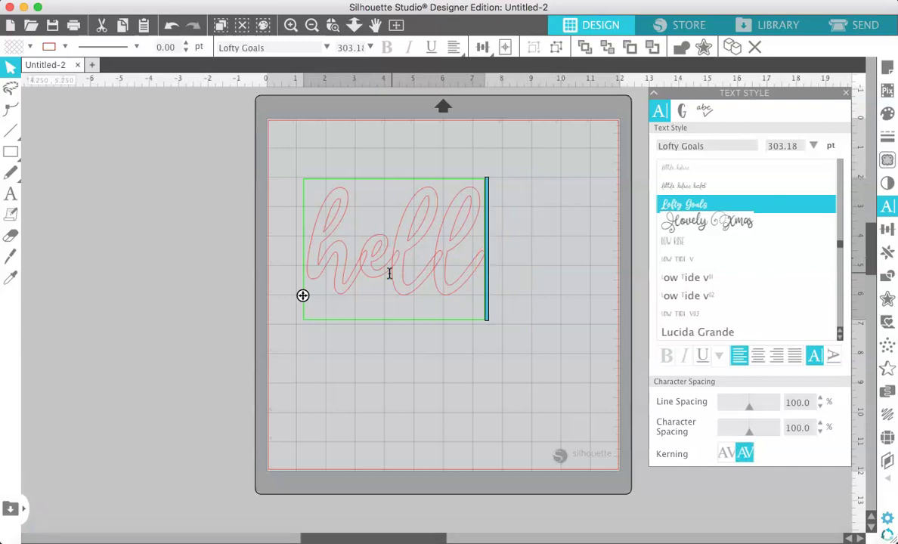
key("BackSpace")
key("BackSpace")
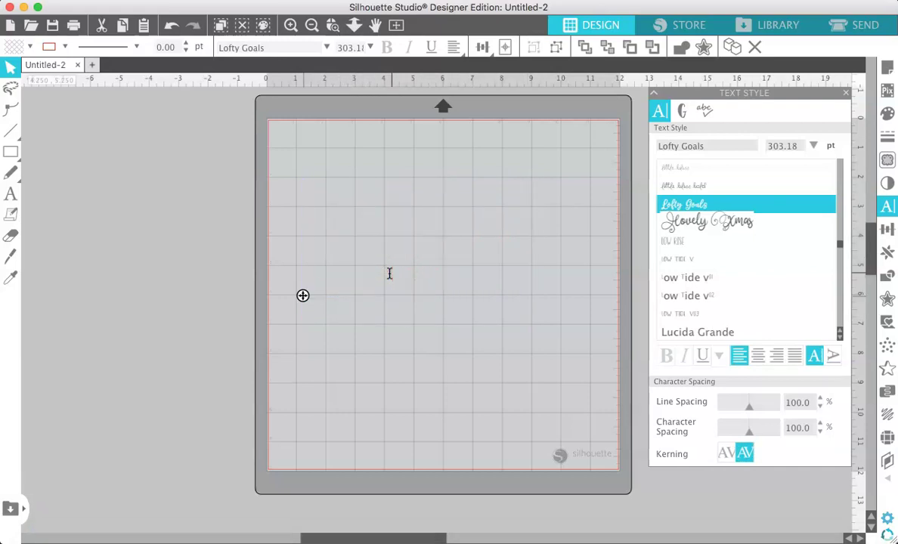
type("hee")
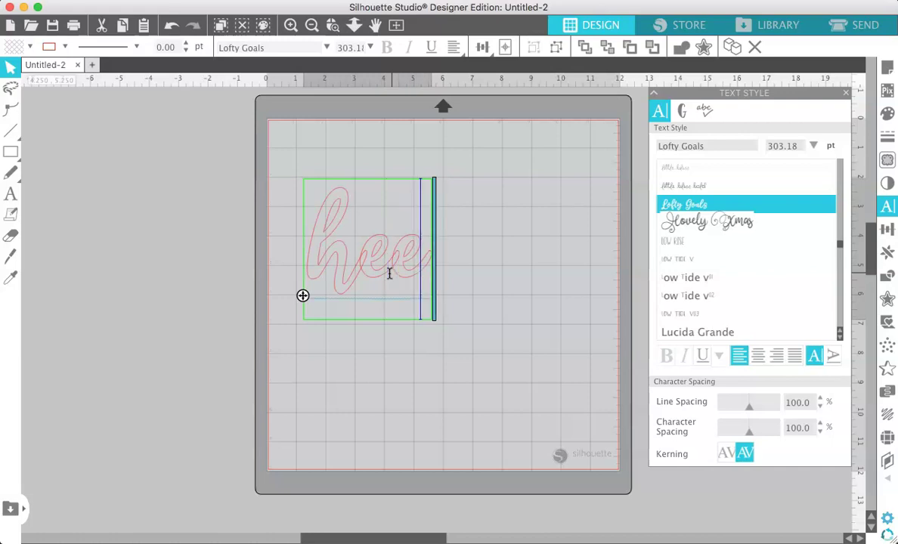
key("BackSpace")
type("llo")
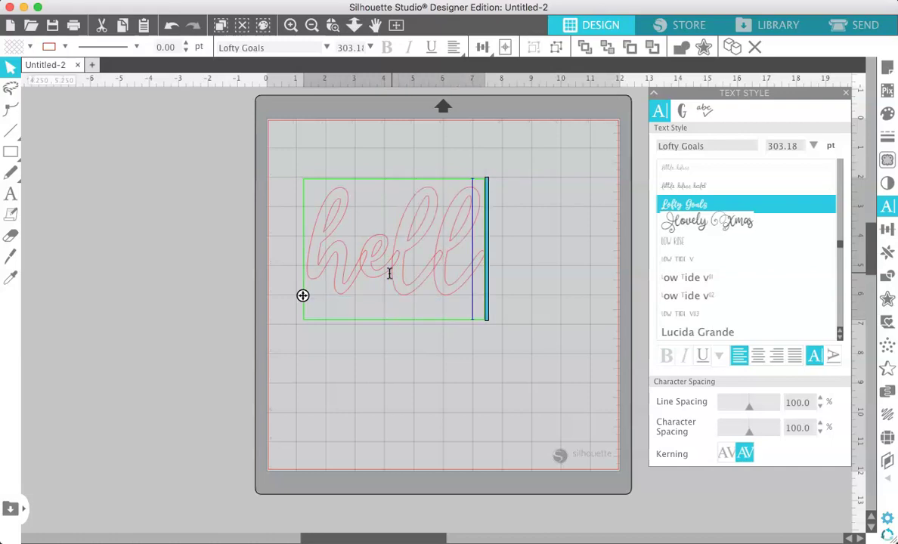
left_click(443, 355)
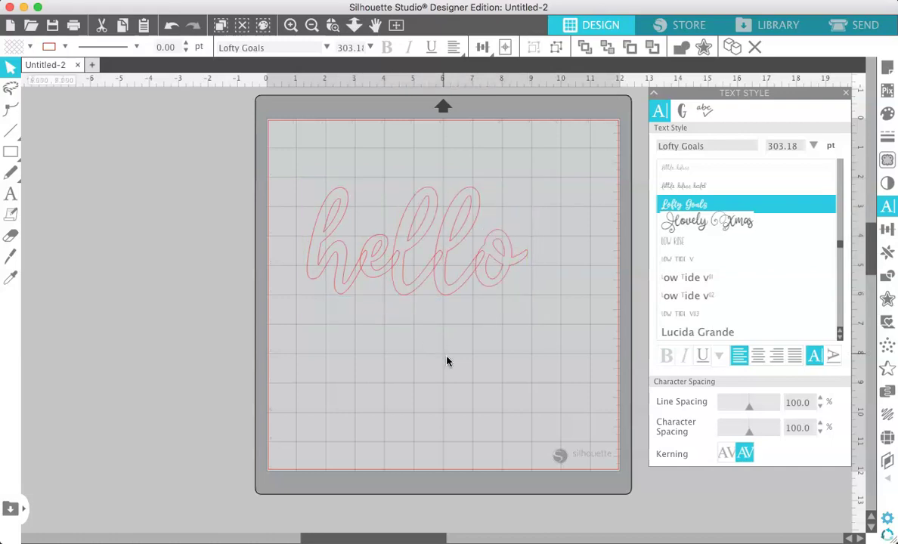
Set the selected hello text's font size to 144.0 pt.
left_click(442, 285)
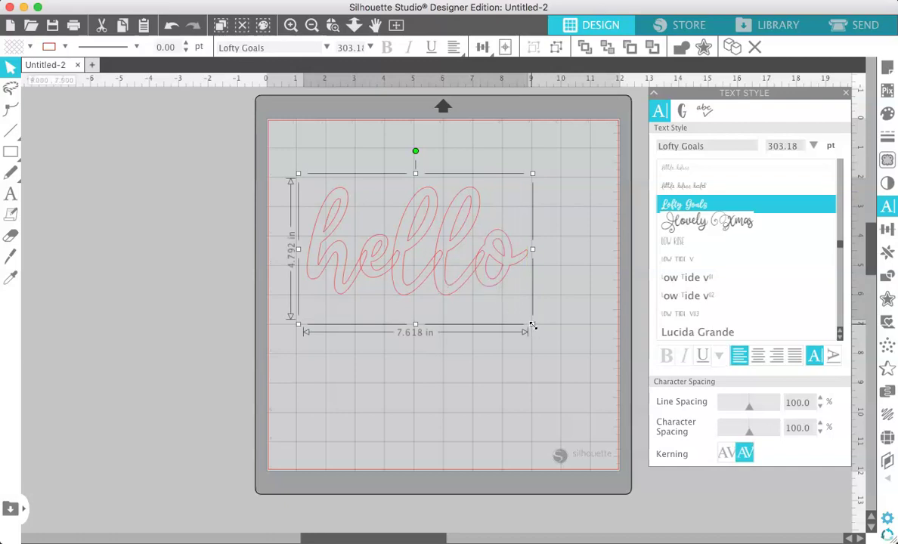
left_click_drag(533, 325, 558, 340)
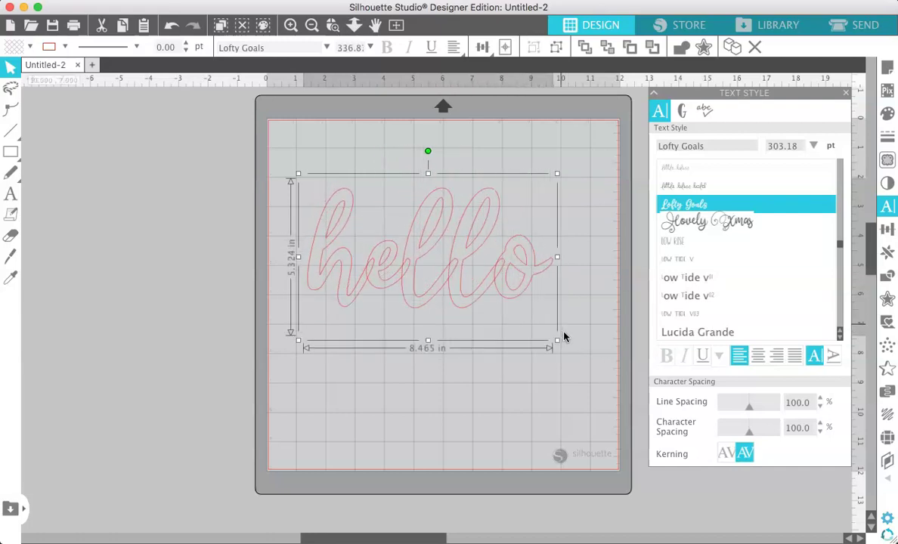
left_click(815, 146)
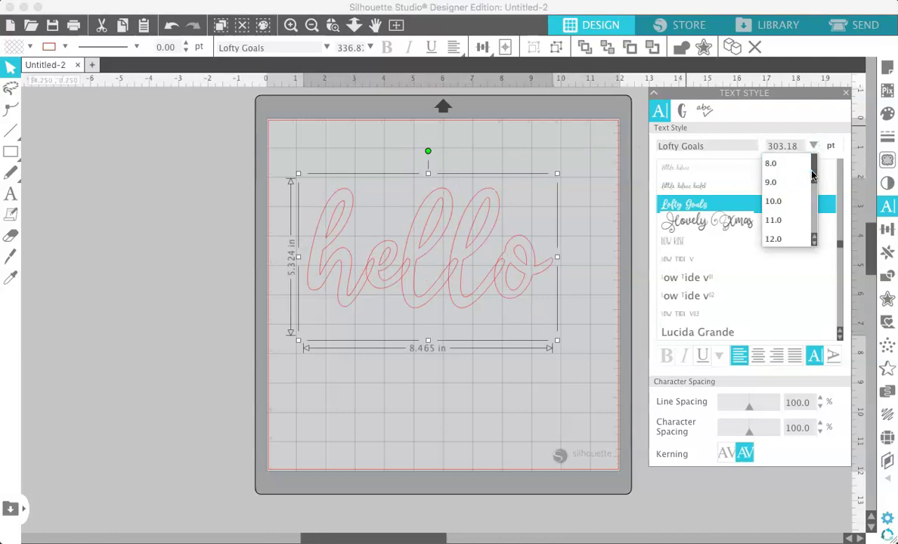
left_click_drag(813, 176, 815, 239)
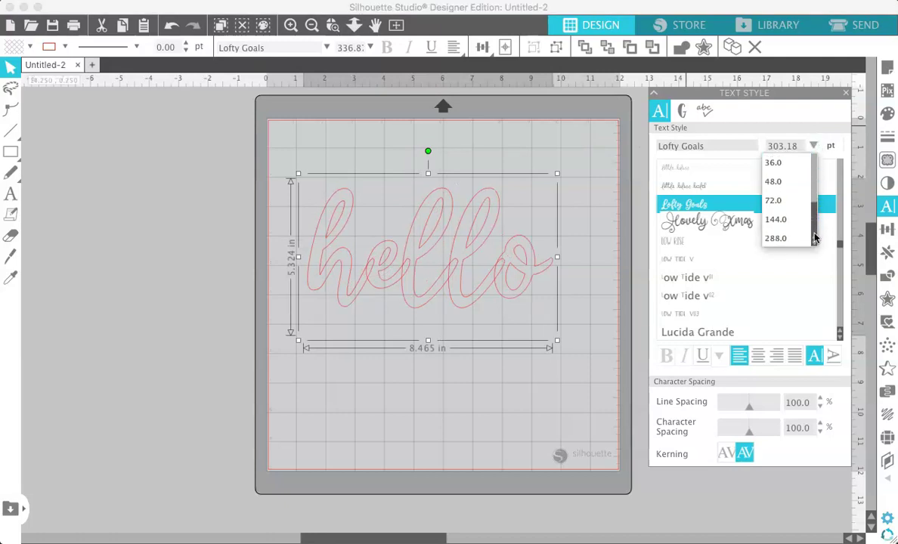
left_click(773, 220)
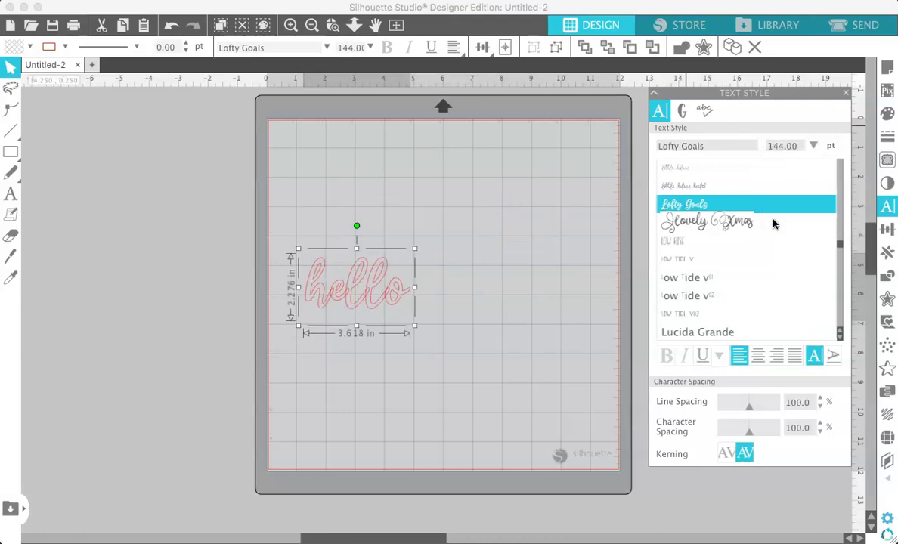
left_click(369, 48)
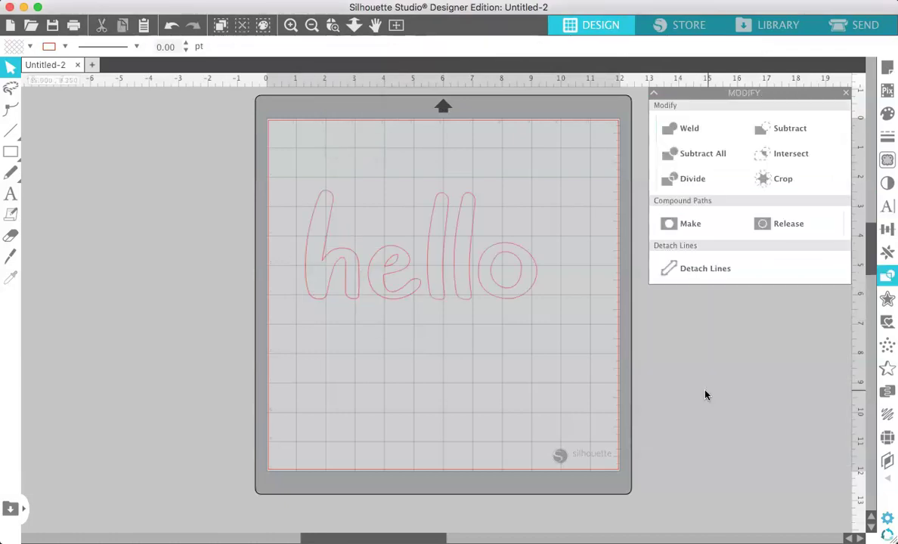
Select hello and show its Text Style panel, showing Happy Hour at 547.74 pt.
left_click(518, 301)
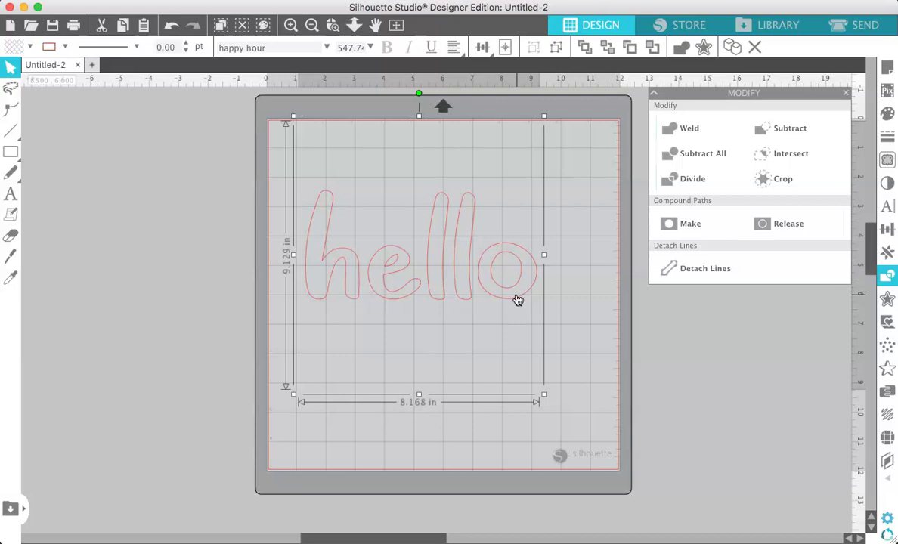
left_click(889, 208)
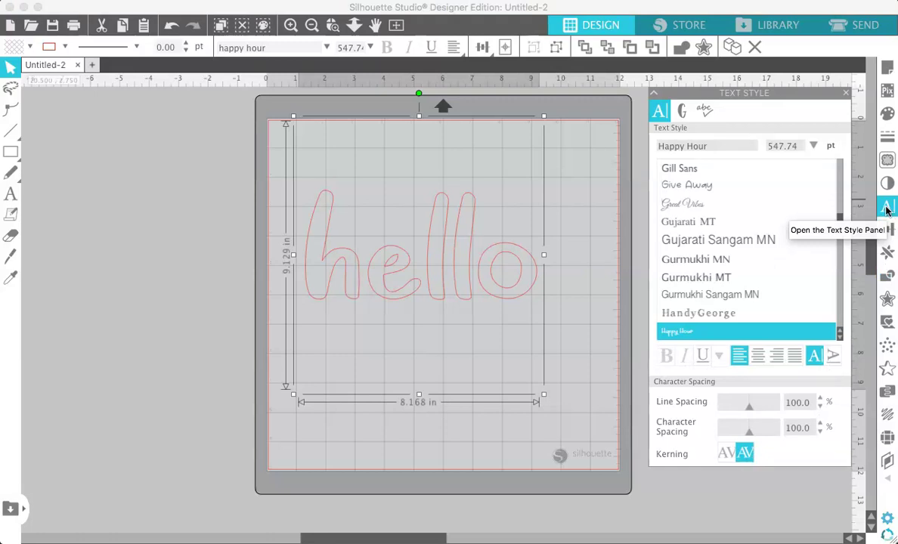
Browse Happy Hour's lowercase alternate glyphs in the Glyphs tab, then begin editing hello.
left_click(683, 116)
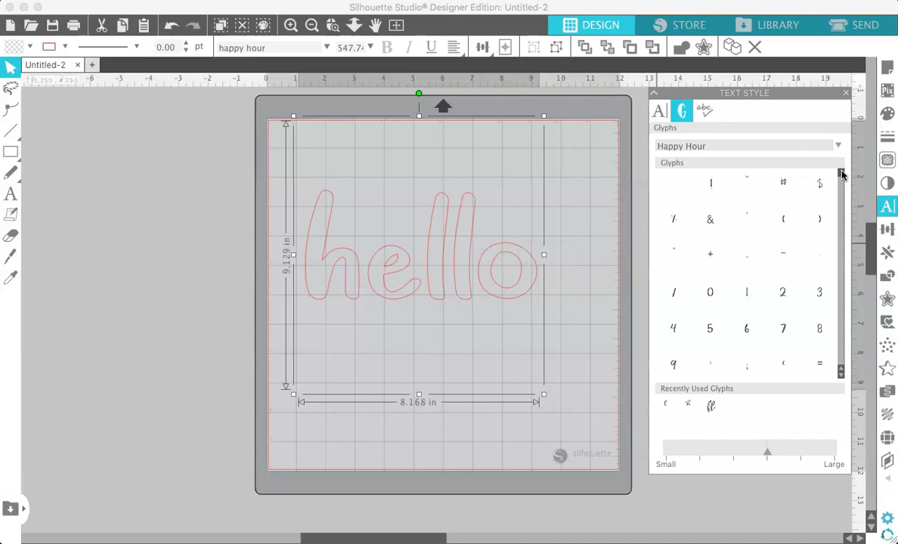
left_click_drag(843, 175, 844, 366)
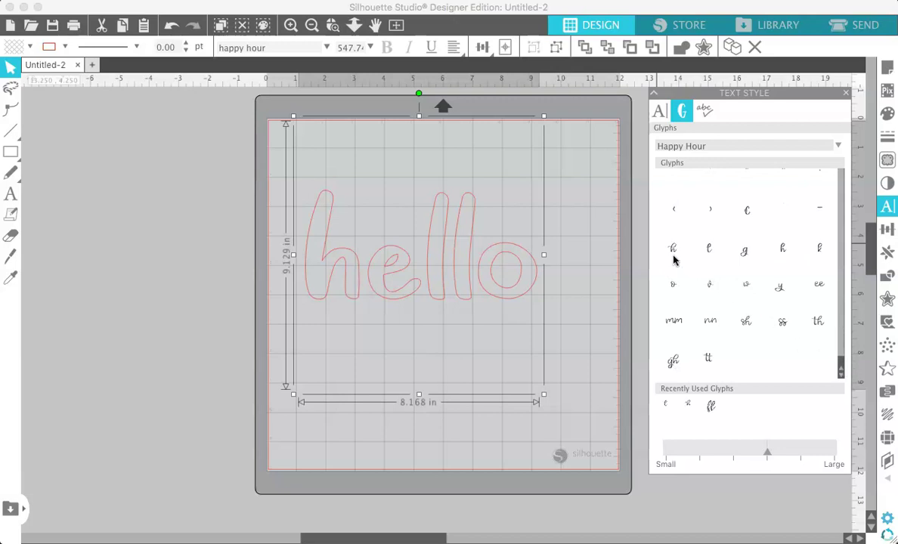
mouse_move(673, 257)
mouse_move(711, 256)
mouse_move(822, 345)
mouse_move(782, 324)
mouse_move(677, 325)
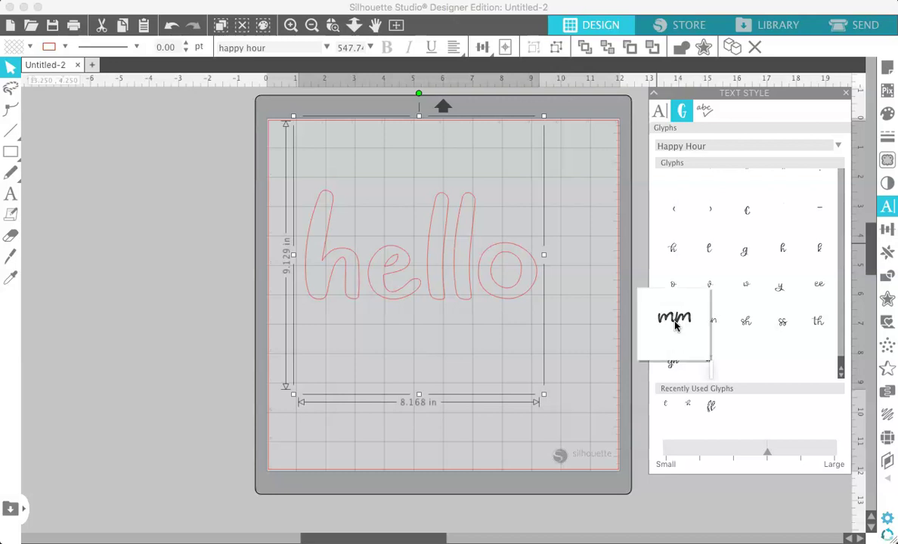
double_click(358, 283)
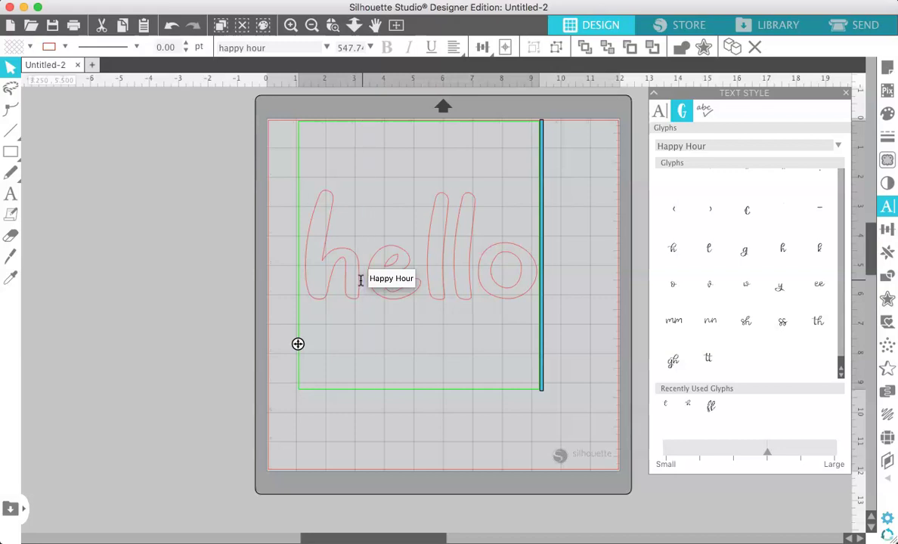
Swap hello's h and both l's for Happy Hour swash alternate glyphs.
left_click_drag(361, 280, 305, 277)
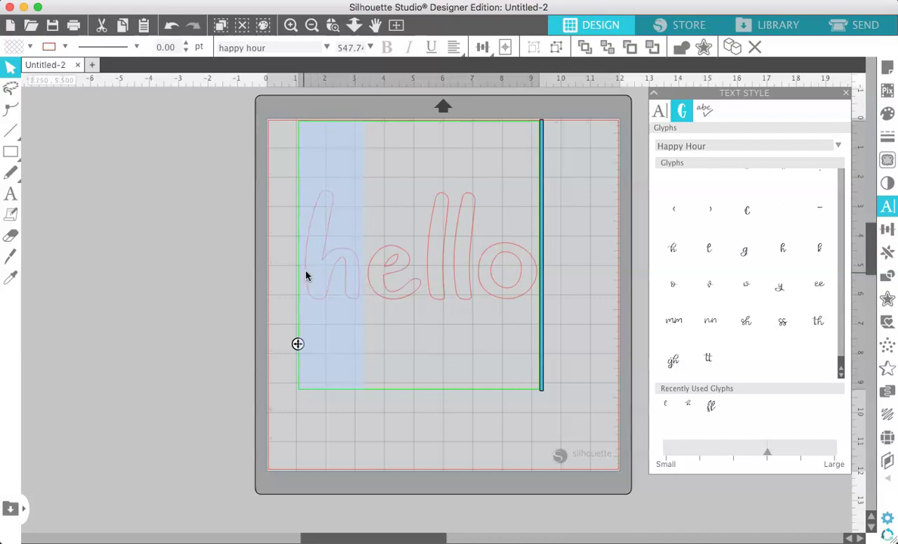
left_click(675, 251)
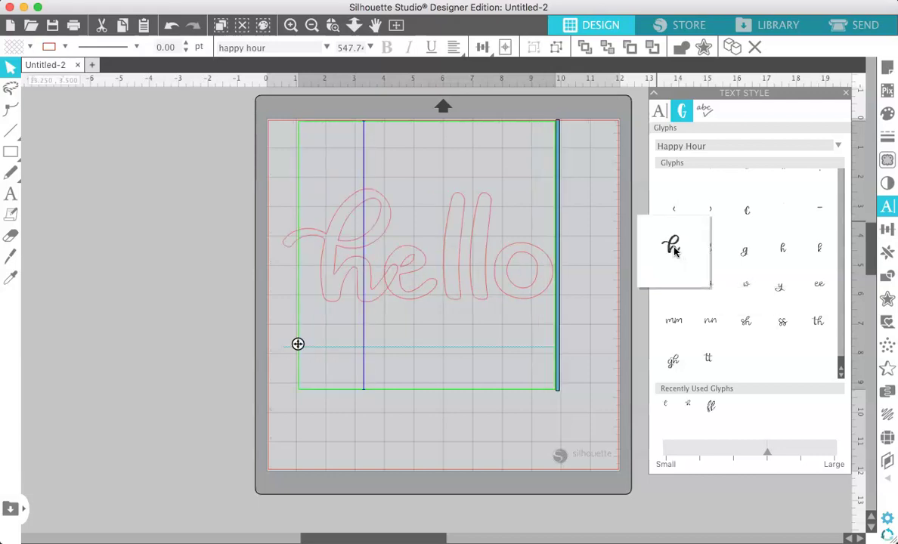
left_click(483, 251)
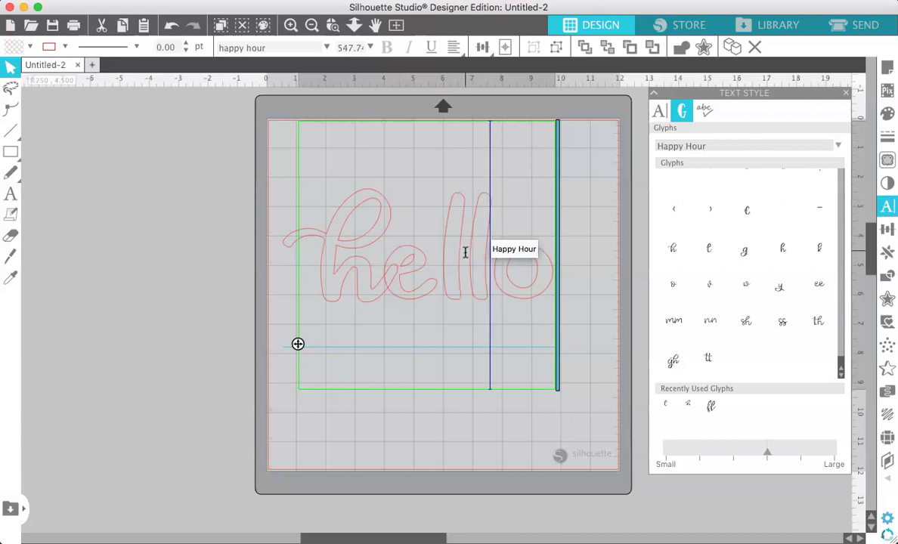
left_click_drag(465, 252, 445, 255)
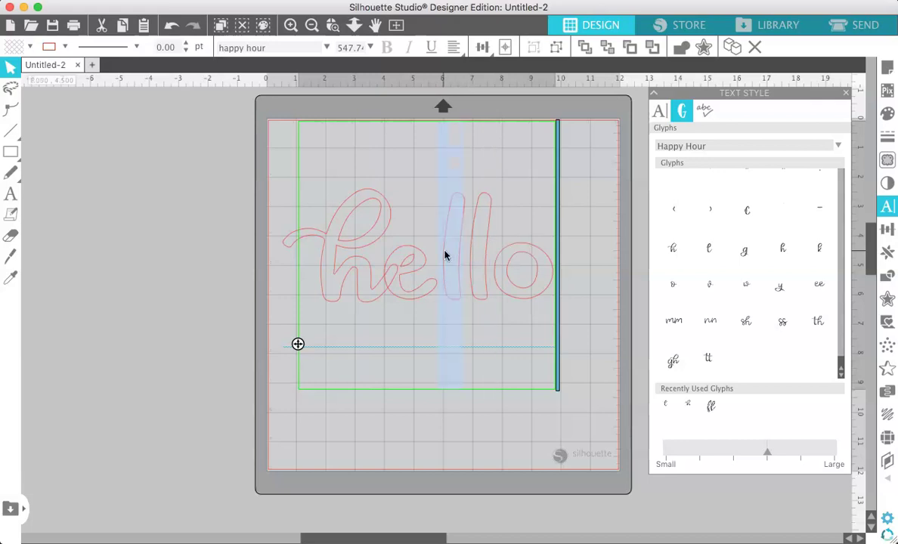
left_click(709, 251)
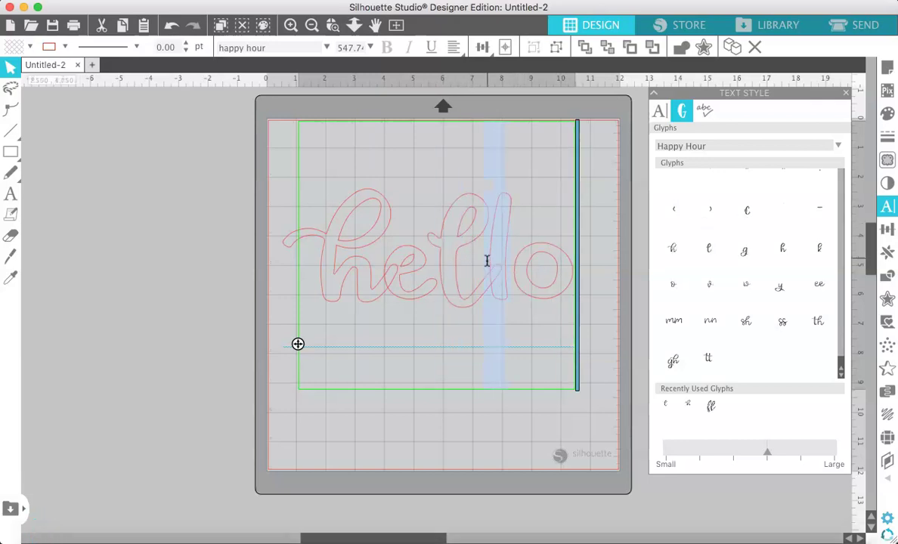
left_click(710, 250)
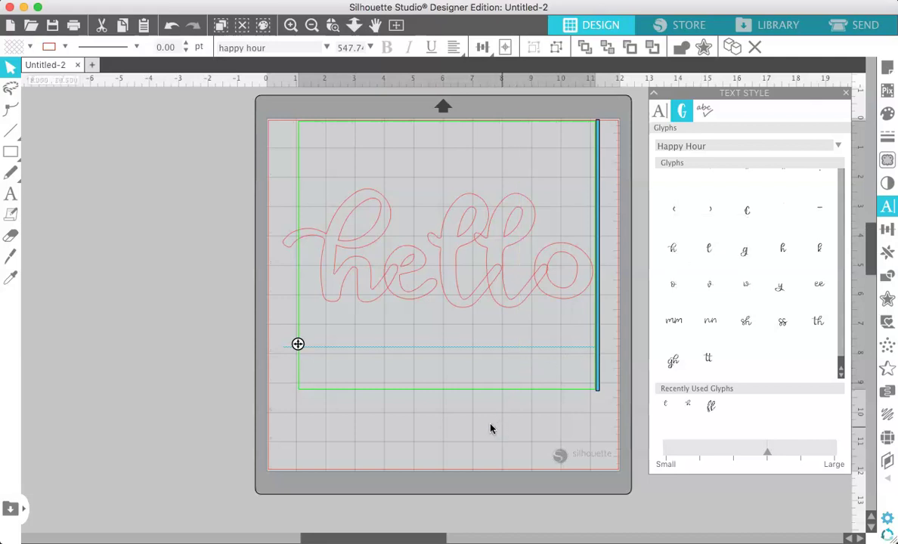
Exit text editing, nudge hello slightly left and down, close Text Style, and reselect it.
left_click(11, 66)
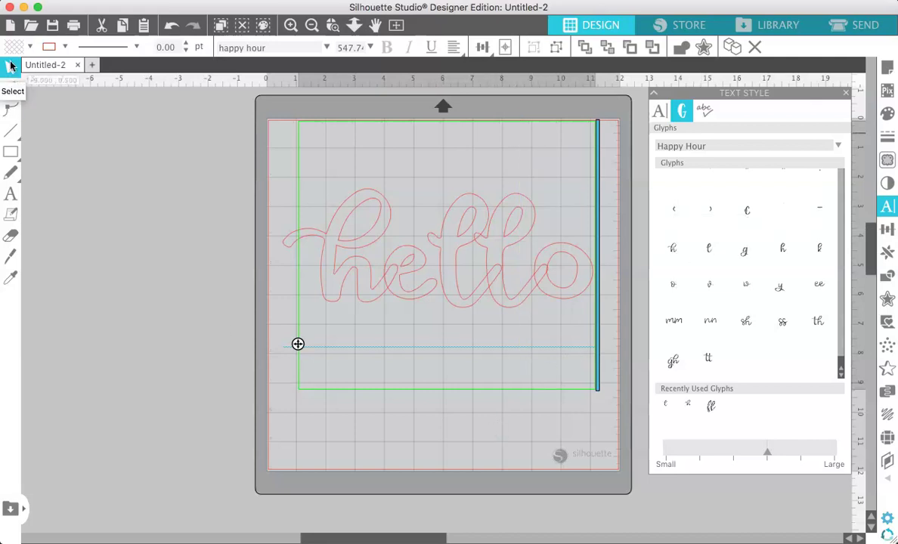
left_click(396, 449)
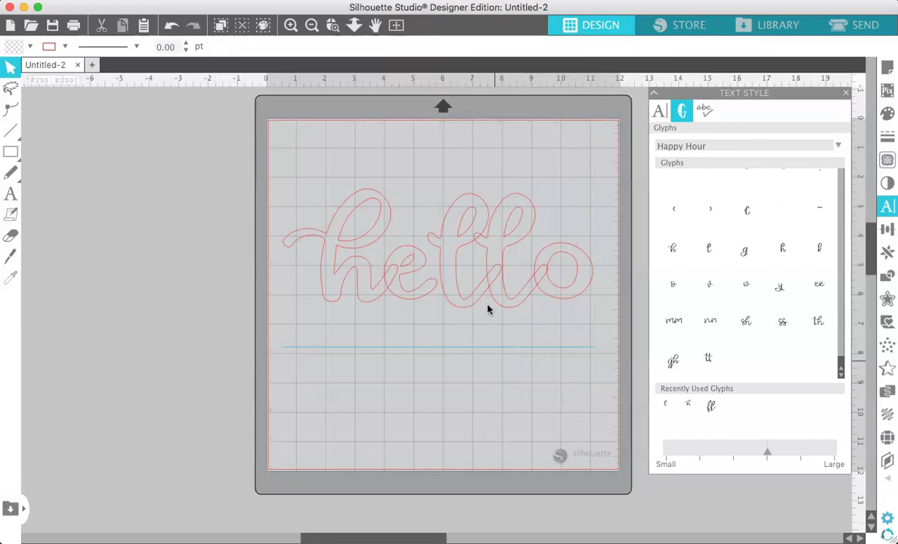
left_click_drag(481, 290, 474, 297)
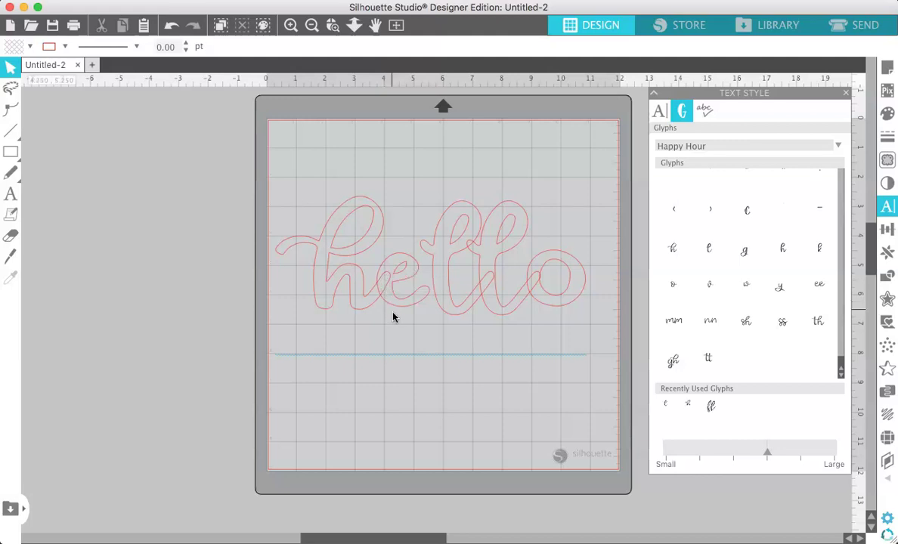
left_click(847, 93)
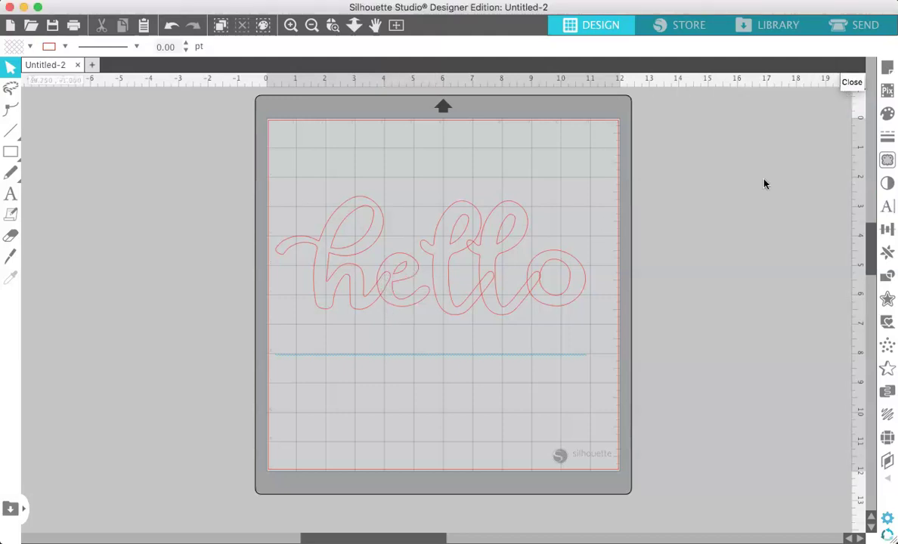
left_click(516, 306)
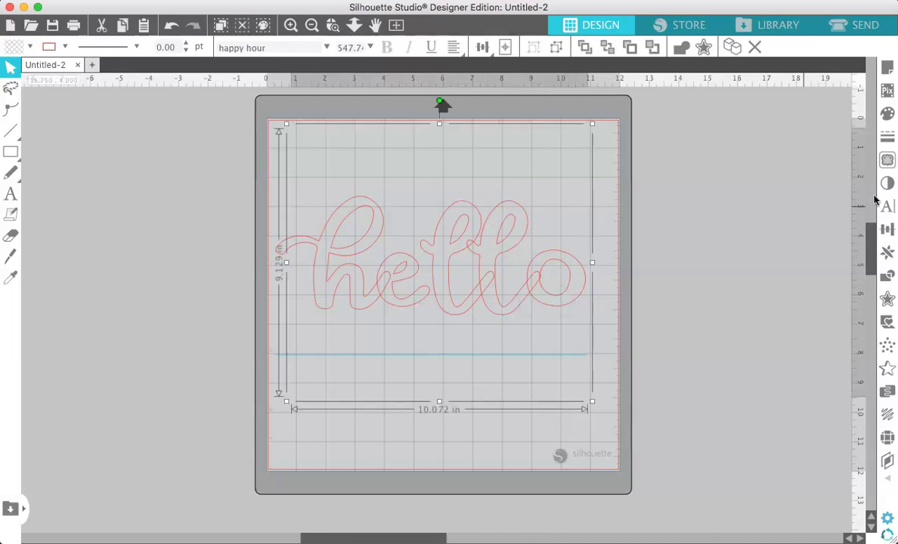
Weld hello then undo the weld, and go to the Send cut settings.
left_click(889, 278)
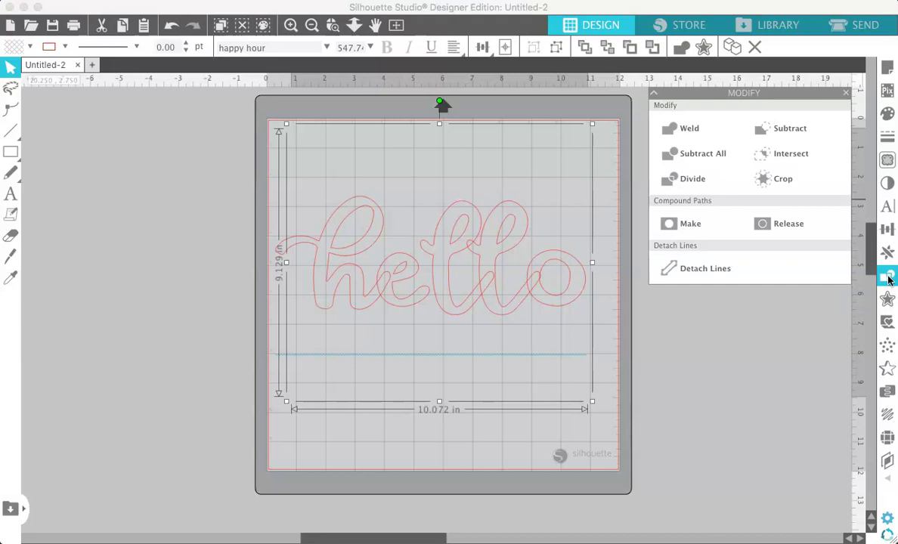
left_click(680, 132)
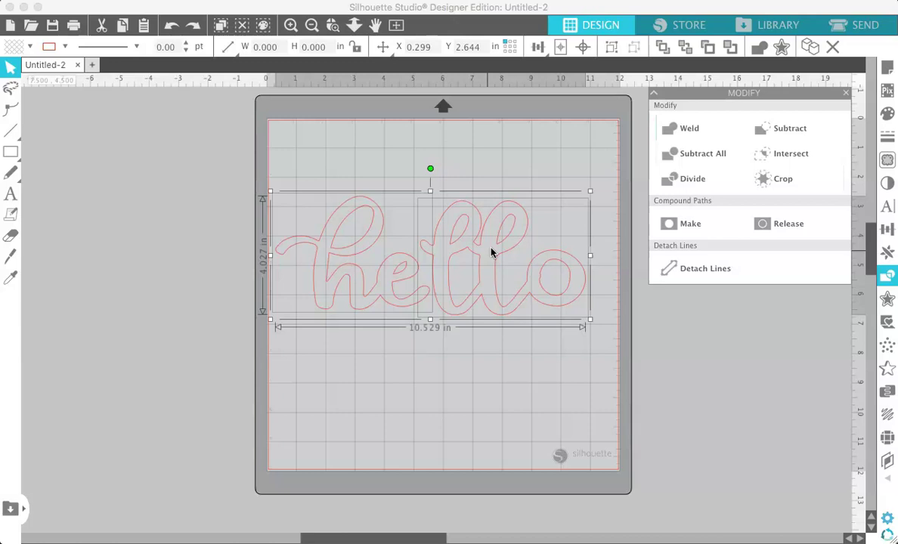
left_click(172, 28)
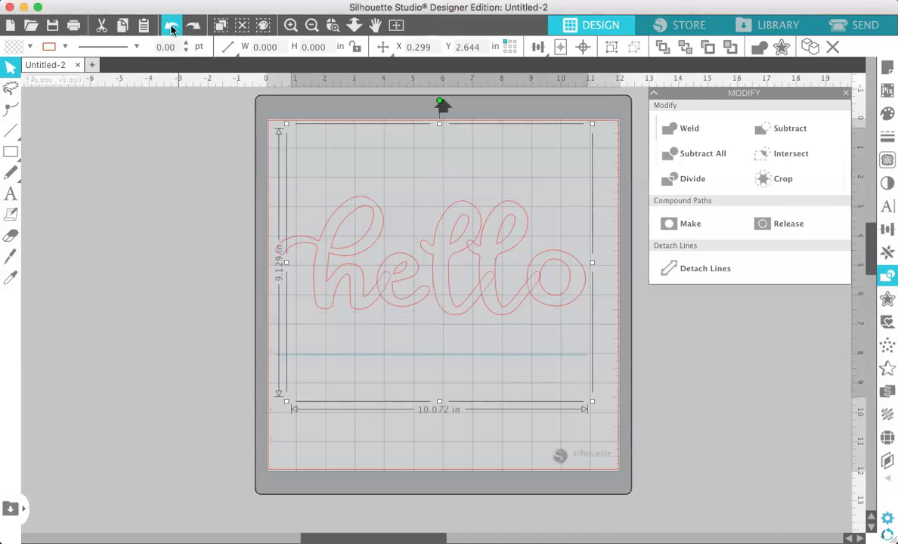
left_click(848, 95)
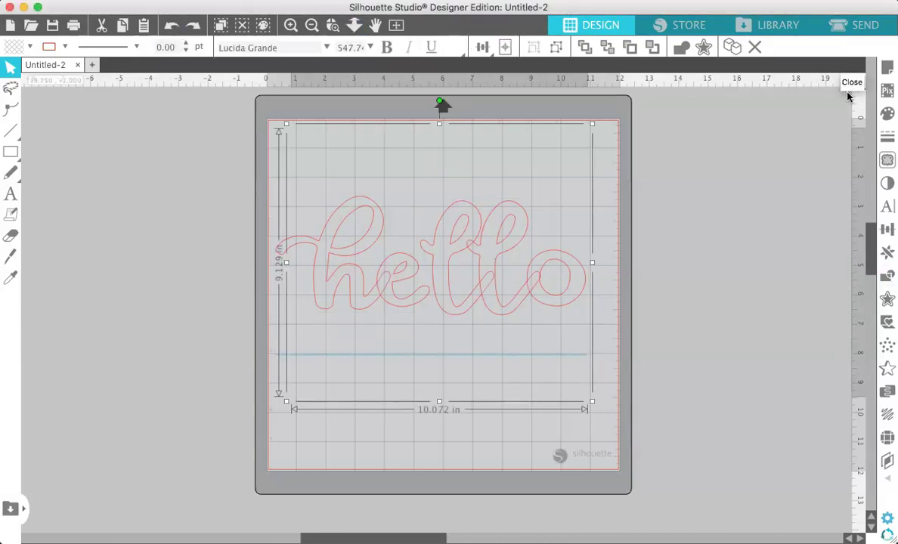
left_click(847, 30)
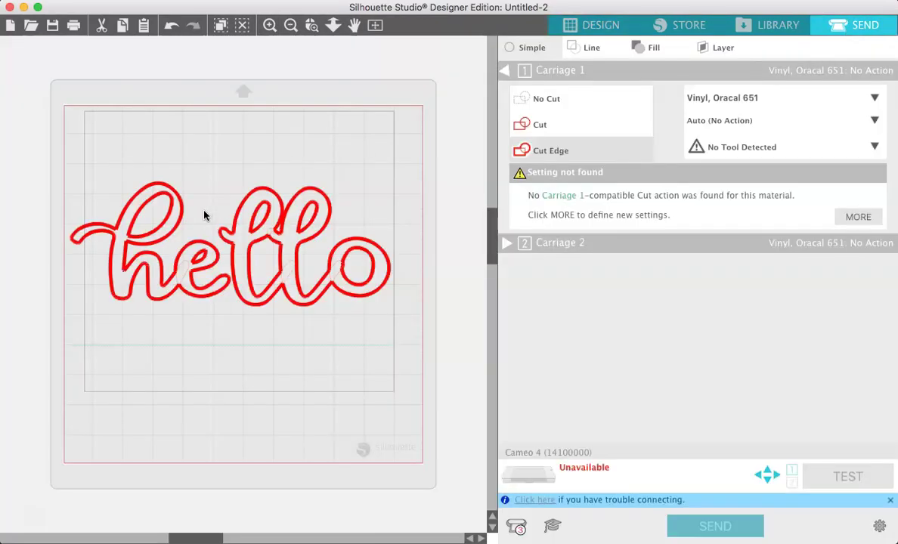
Under Carriage 1, switch hello's action from Cut Edge to Cut, then go back to Design.
left_click(531, 126)
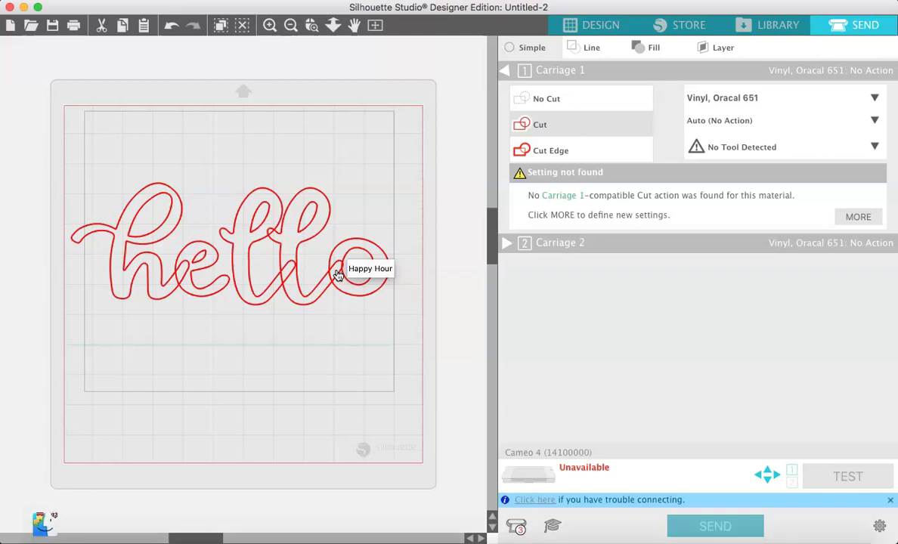
left_click(580, 26)
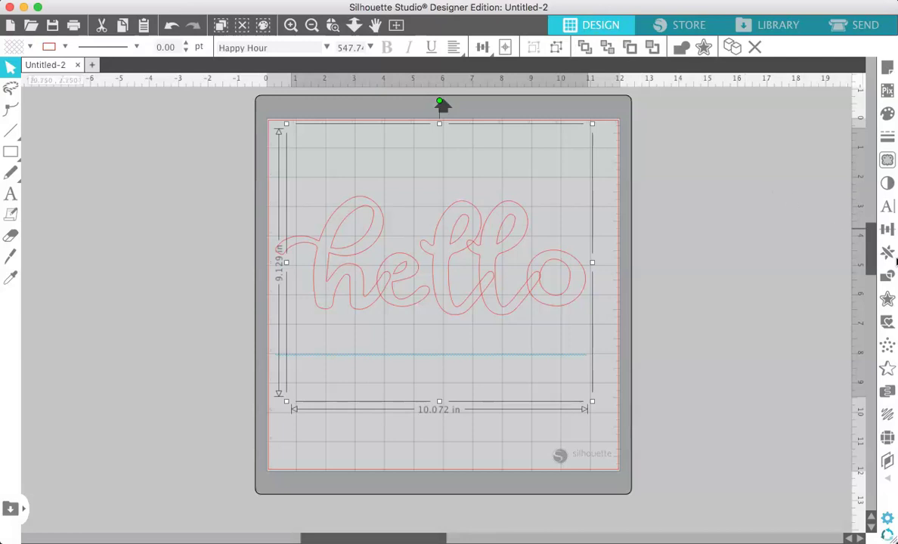
Weld the hello letters, check the Send cut settings, and return to Design.
left_click(888, 278)
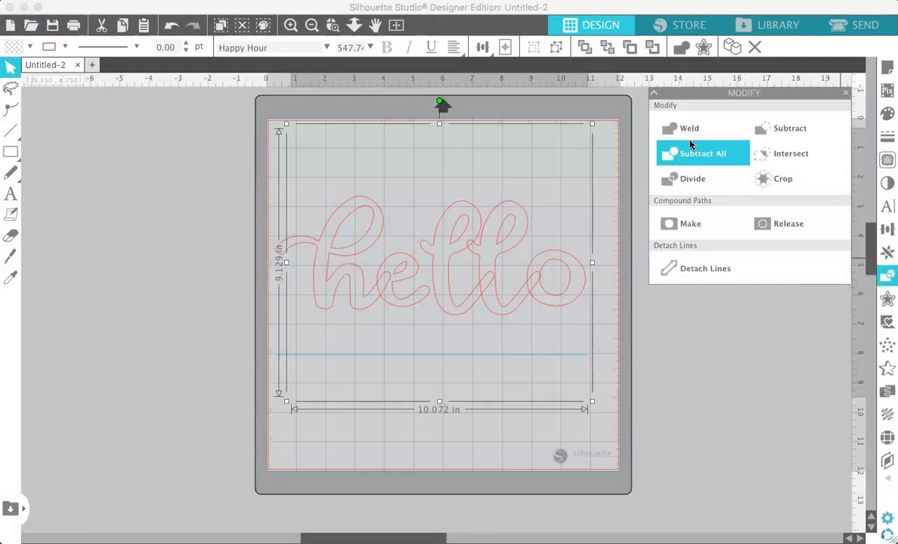
left_click(672, 133)
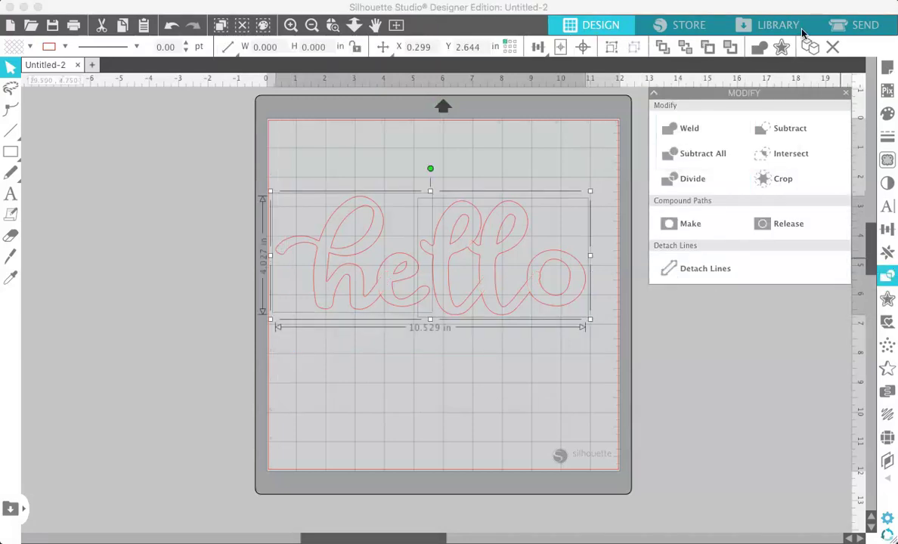
left_click(844, 28)
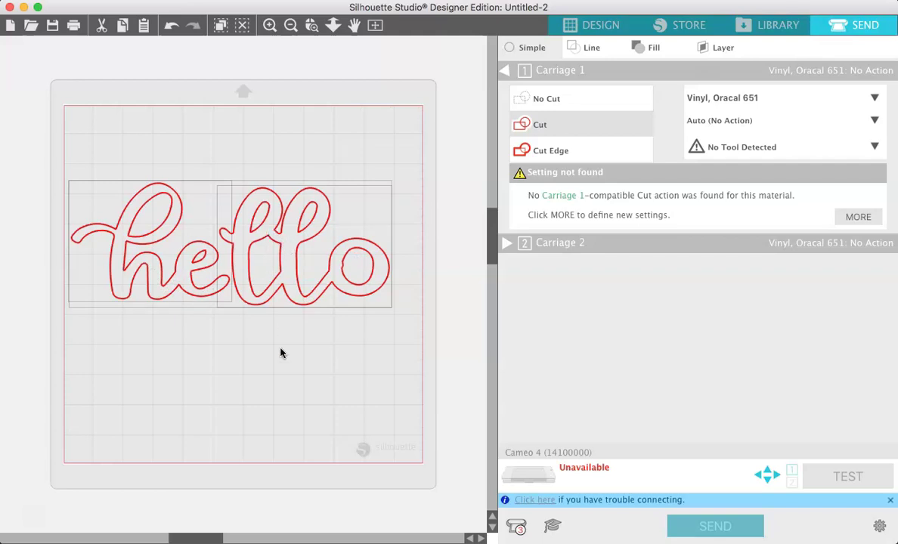
left_click(583, 27)
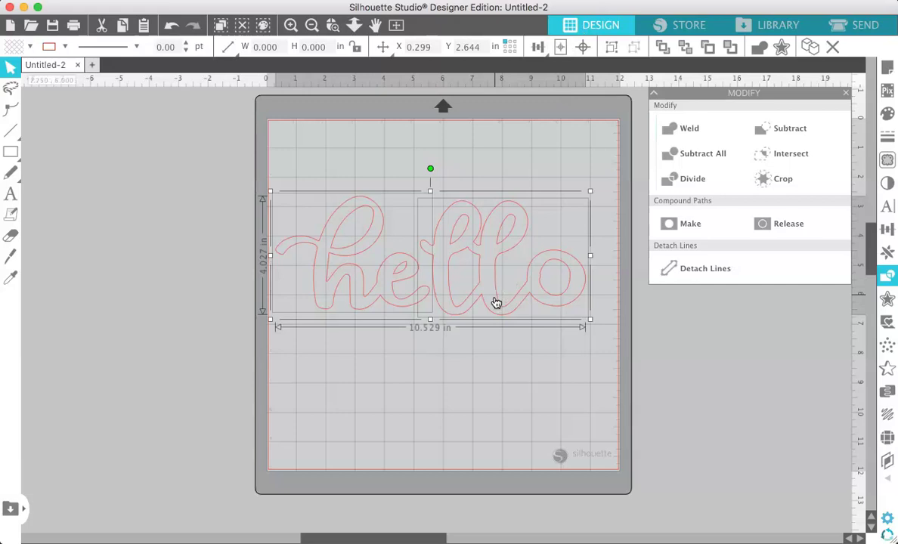
Close the Modify panel and select both the 'llo' and 'he' pieces of hello.
left_click(538, 402)
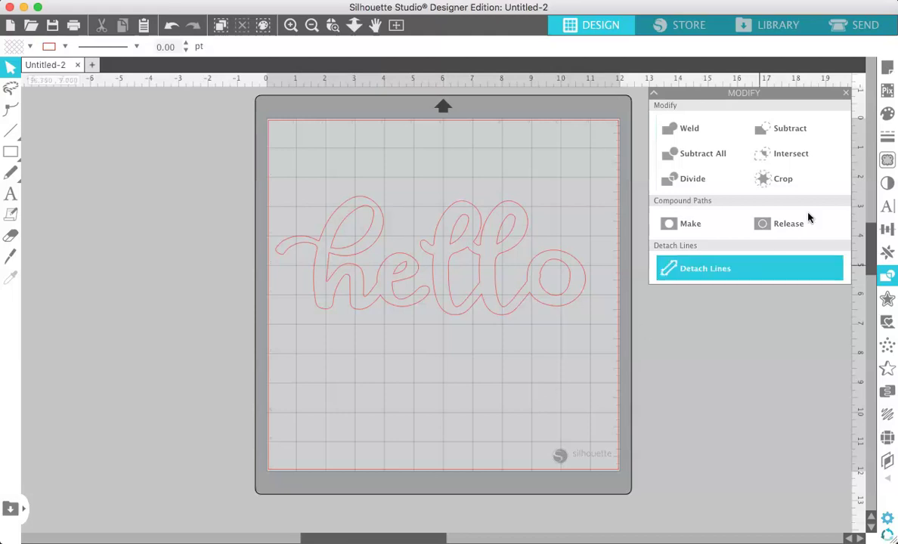
left_click(846, 93)
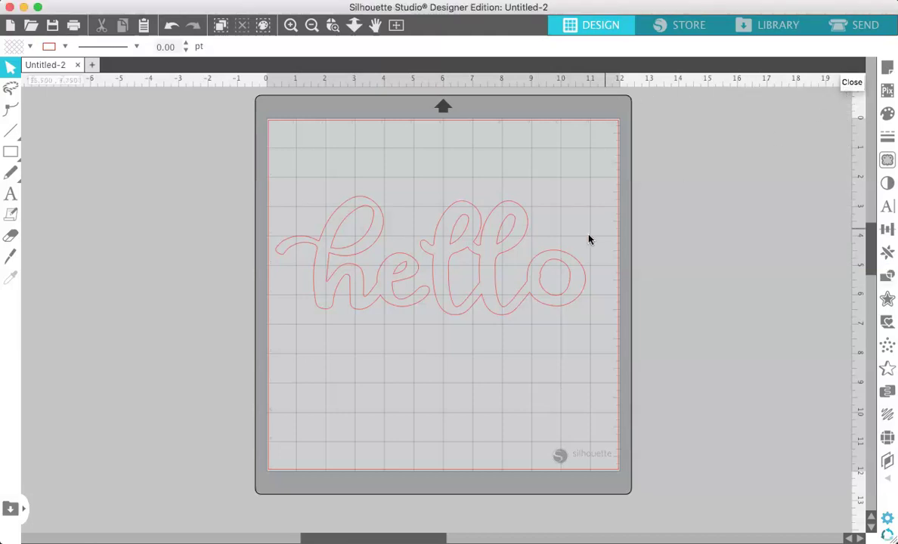
left_click(495, 271)
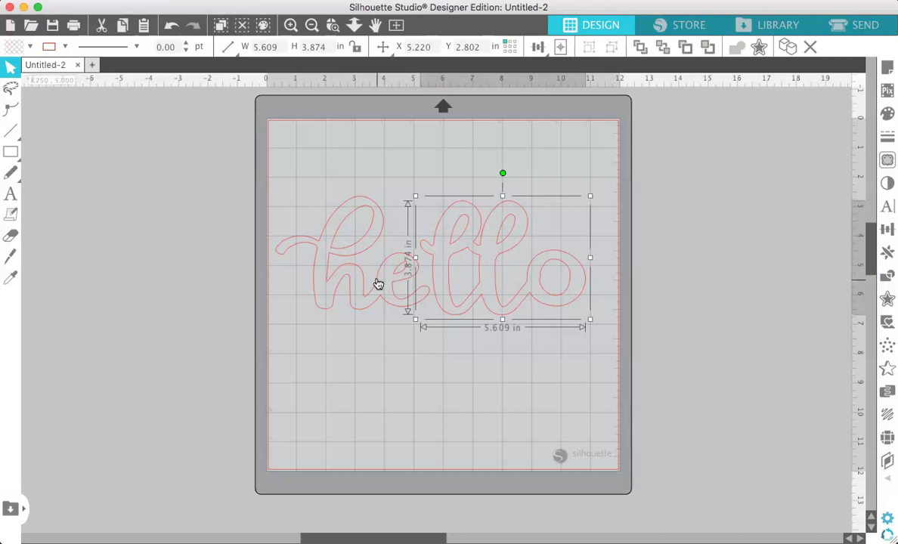
left_click(350, 265, "shift")
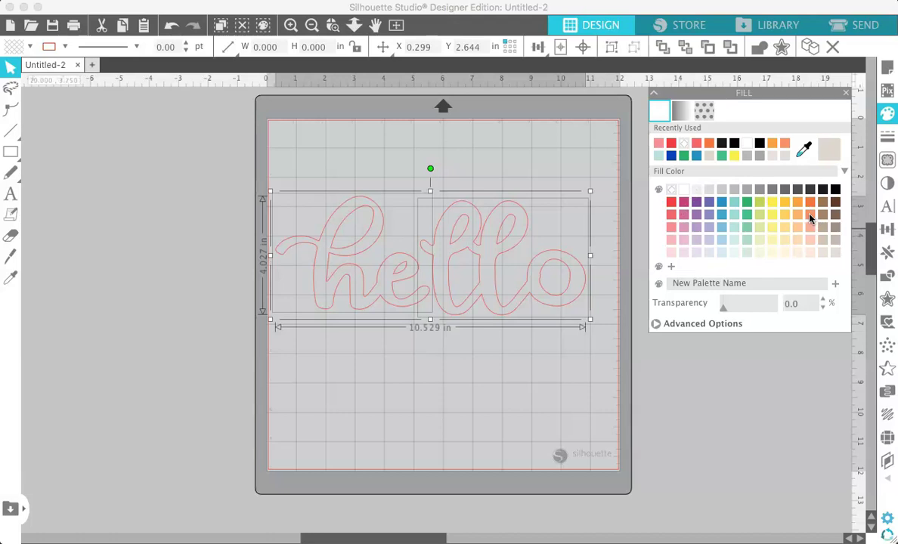
Try pink, purple and blue-violet fills on hello, finishing with solid blue.
left_click(659, 144)
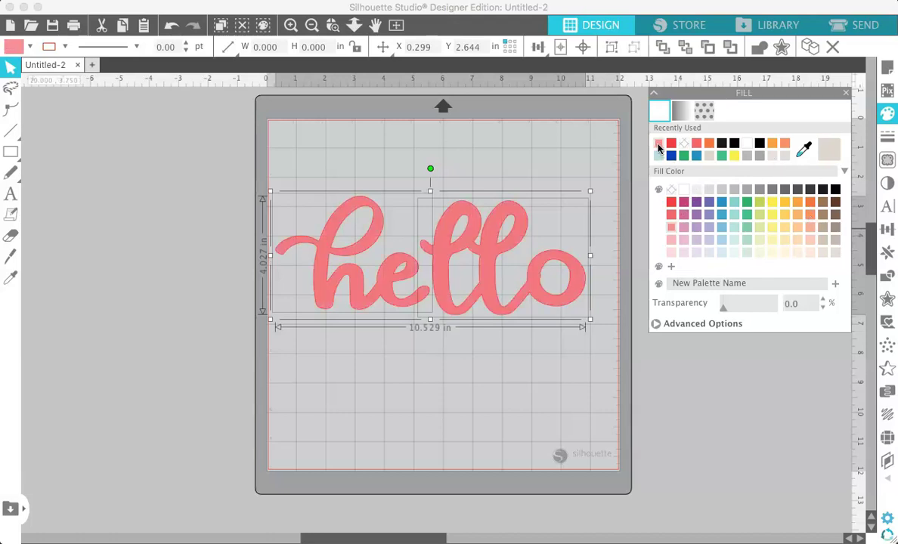
left_click(698, 204)
left_click(709, 204)
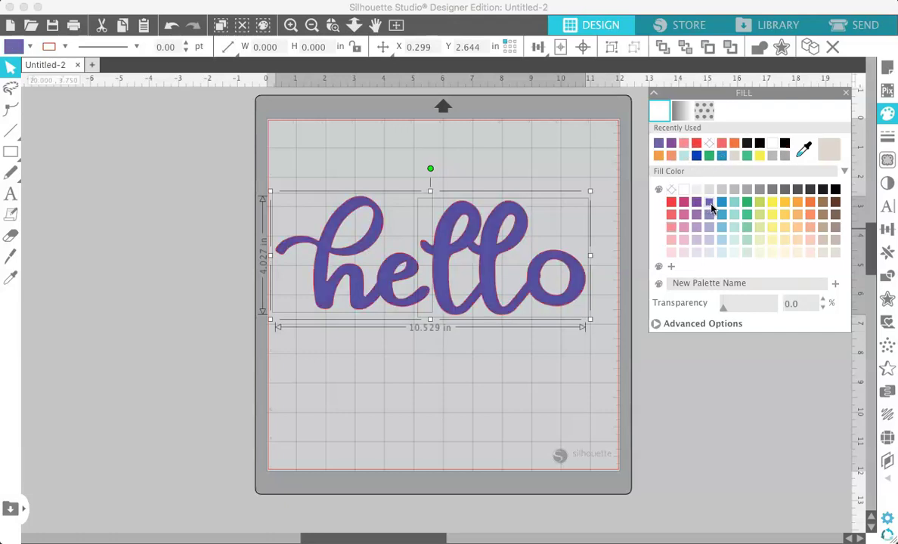
left_click(722, 205)
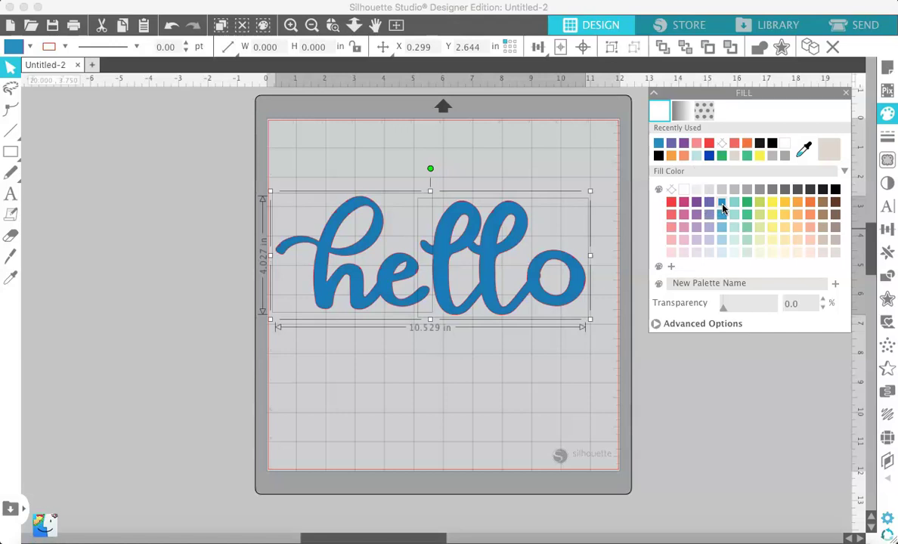
Try polka-dot, magenta, striped and mauve pattern fills, then apply the argyle pattern to hello.
left_click(704, 115)
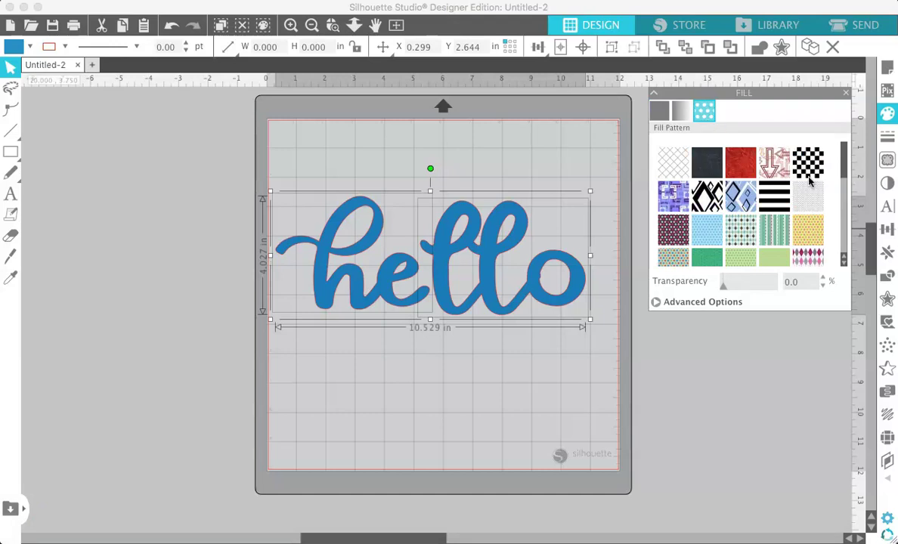
scroll(848, 247, "down", 5)
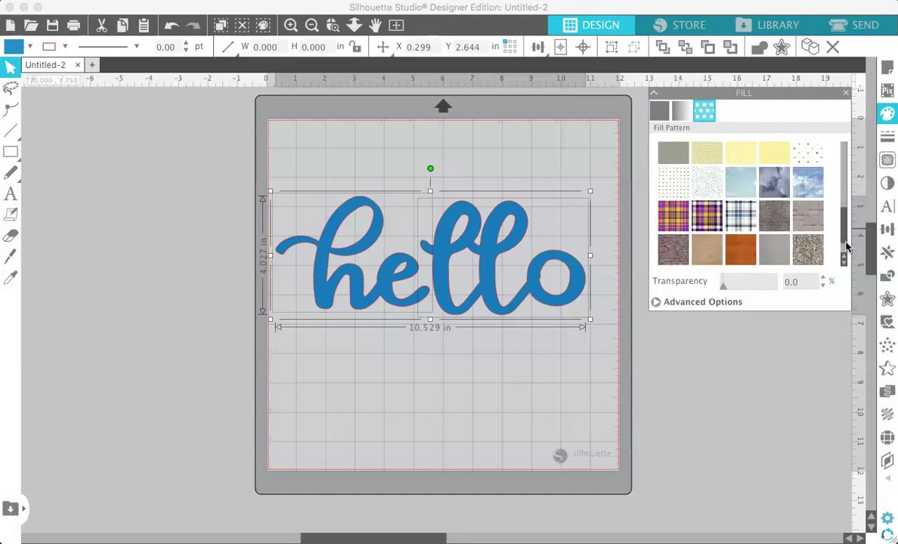
scroll(845, 191, "up", 5)
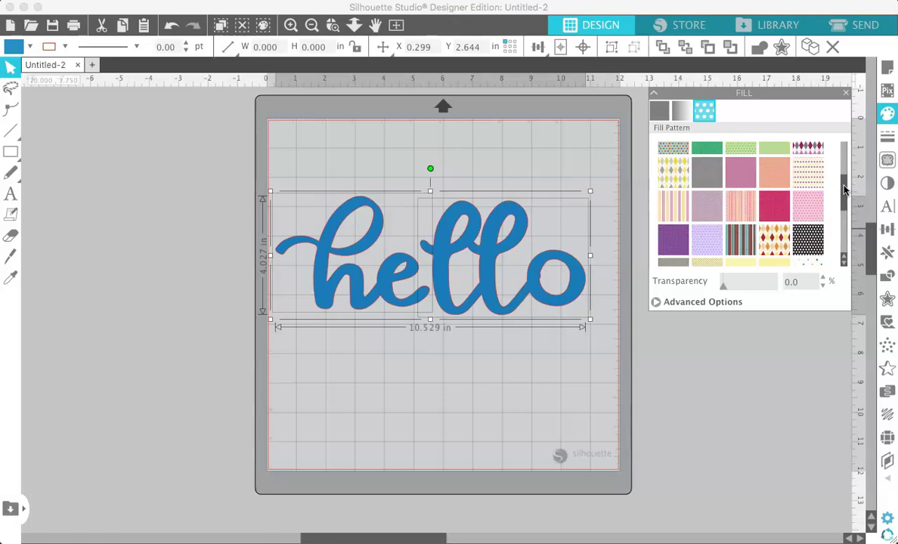
left_click(808, 203)
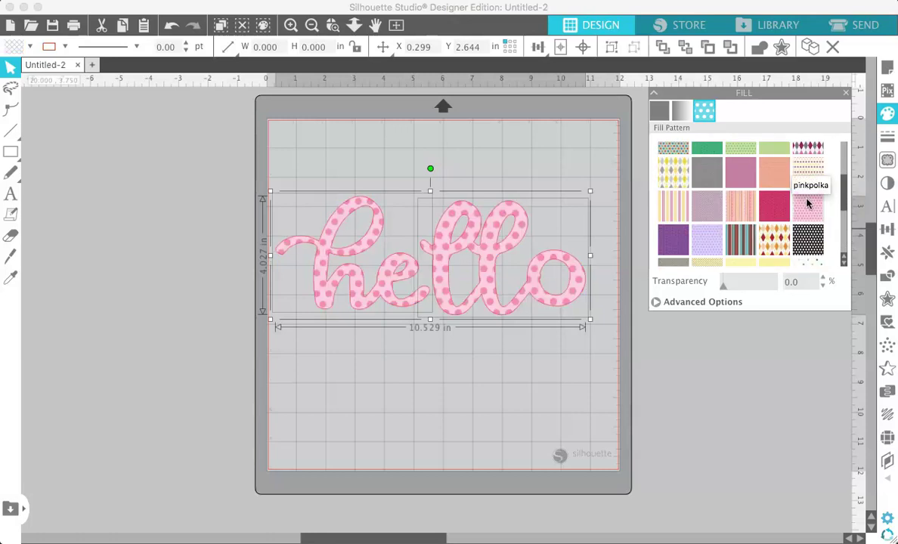
left_click(775, 207)
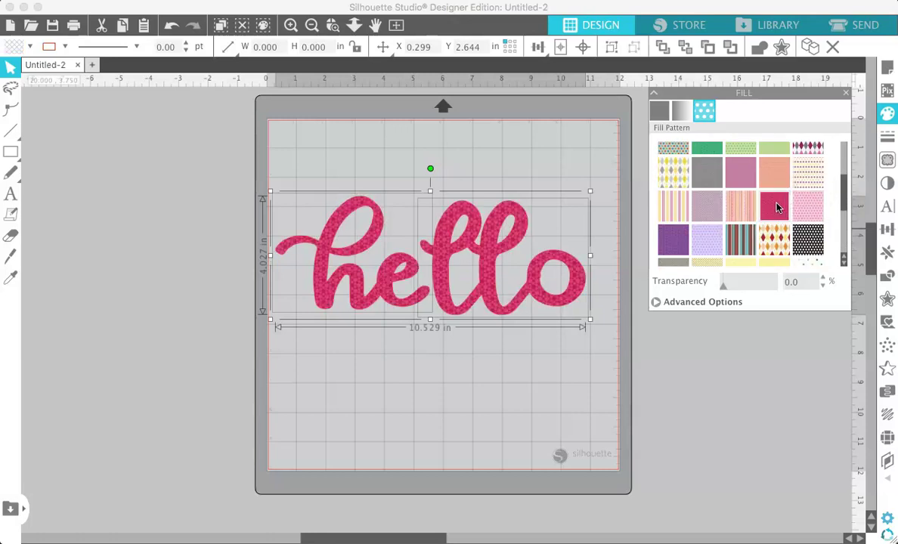
left_click(742, 208)
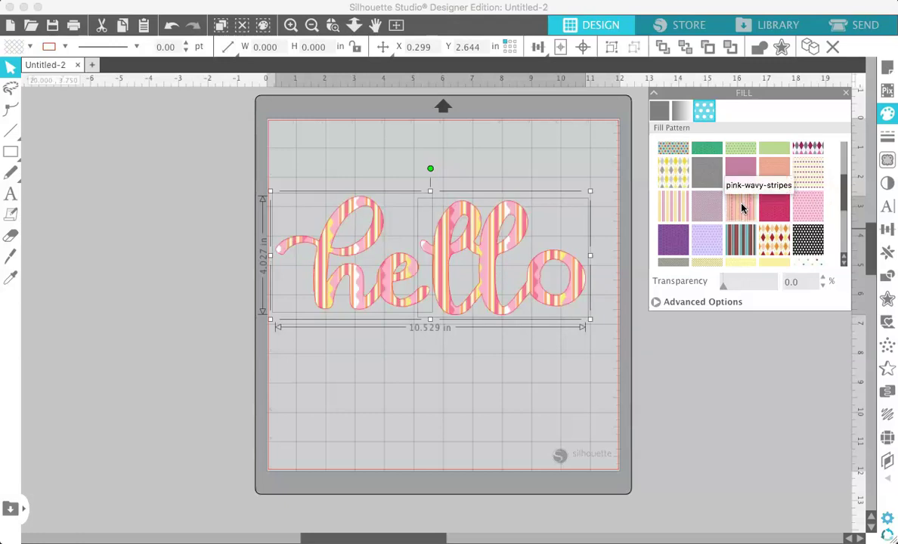
left_click(741, 176)
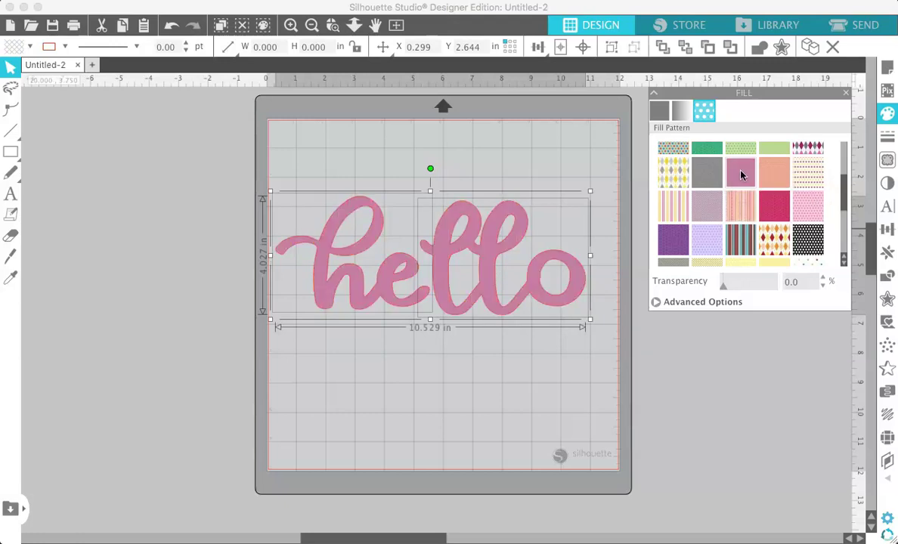
left_click(809, 149)
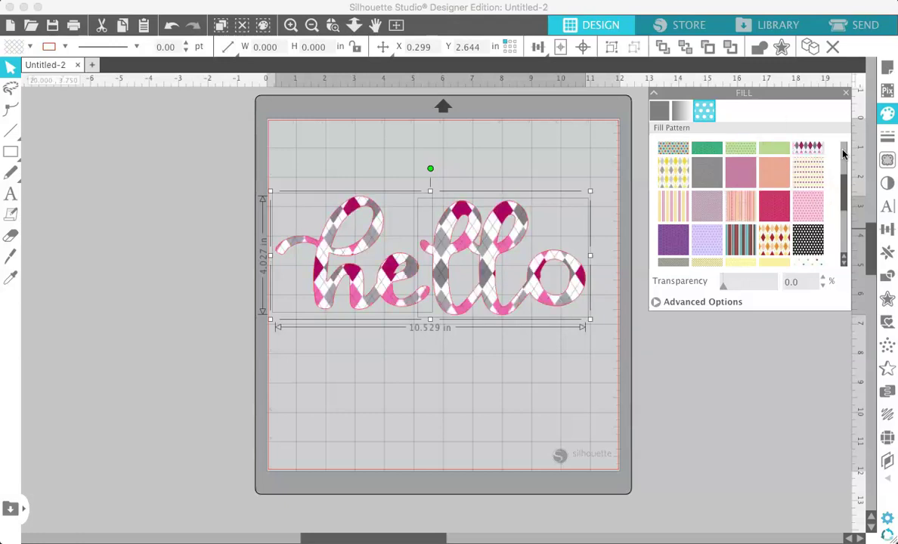
scroll(844, 150, "up", 3)
left_click(888, 113)
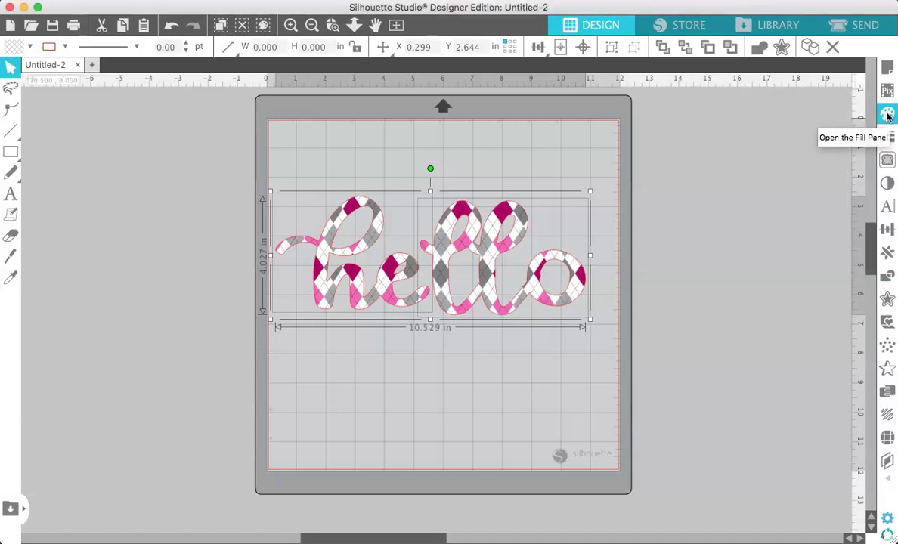
Reopen the fill options, then pick the Ellipse tool to draw a circle below hello.
left_click(889, 113)
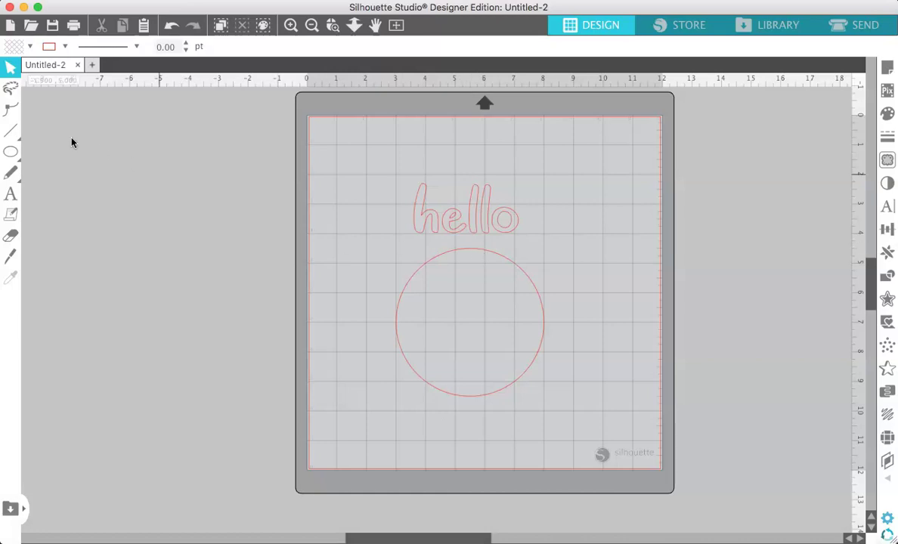
left_click(10, 152)
Attach the hello text to the circle's edge and resize it to arc over the top.
double_click(486, 227)
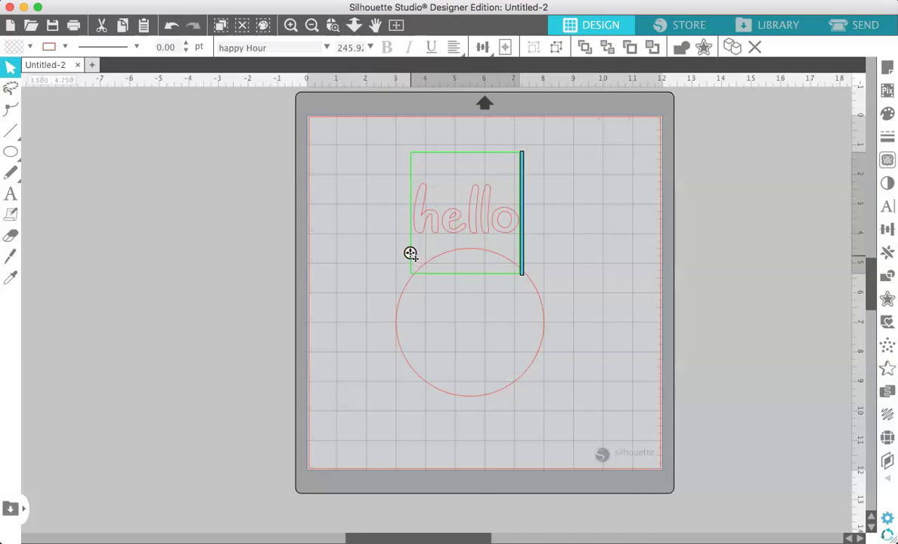
left_click_drag(410, 254, 416, 272)
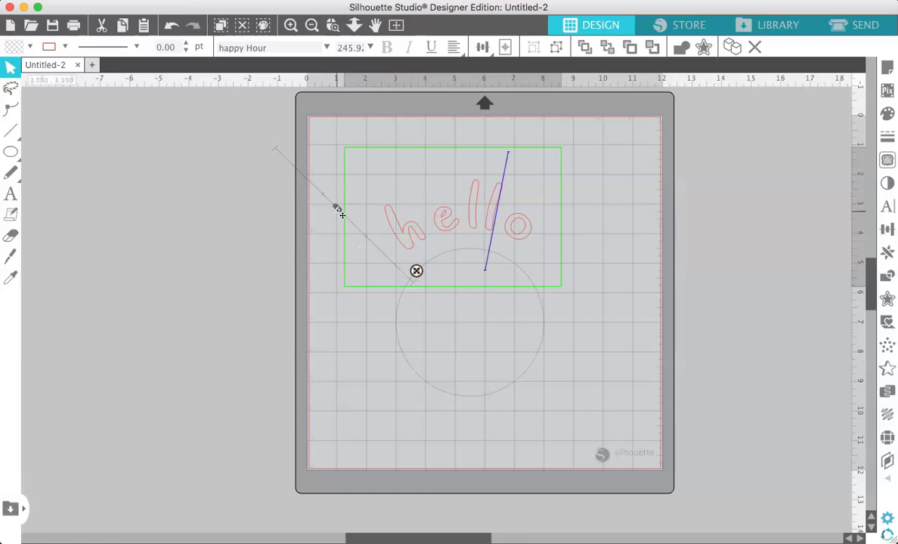
mouse_move(339, 215)
left_mouse_down()
mouse_move(359, 228)
mouse_move(326, 196)
mouse_move(353, 221)
left_mouse_up()
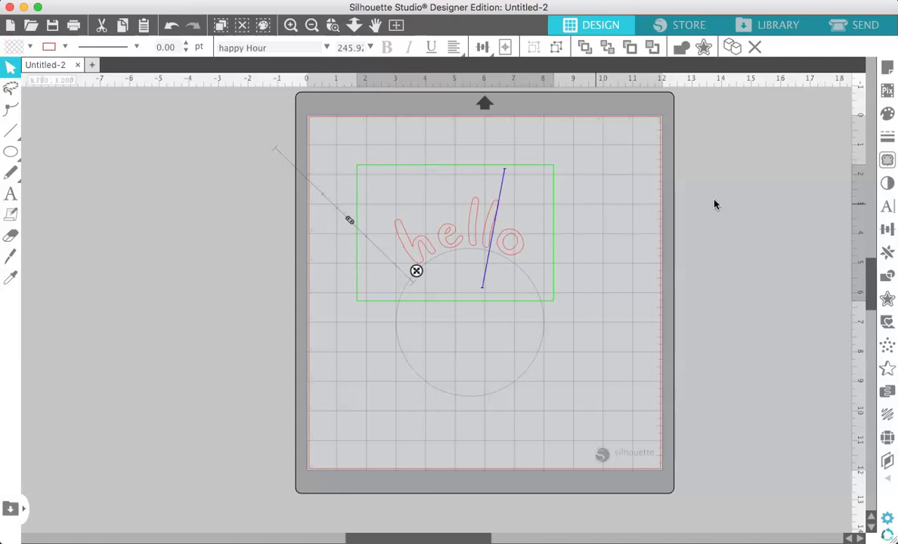
Raise the curved hello's character spacing to 105% in Text Style, then deselect it.
left_click(889, 207)
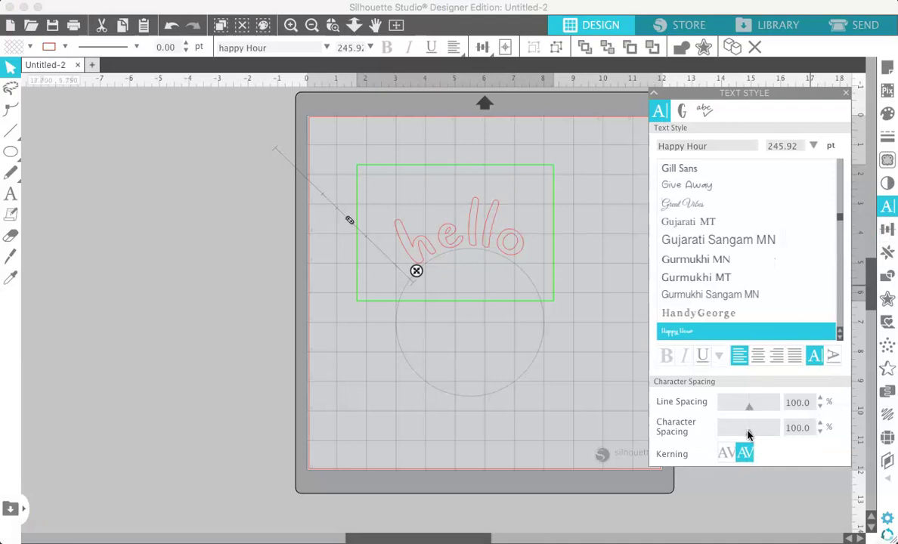
left_click_drag(749, 435, 750, 434)
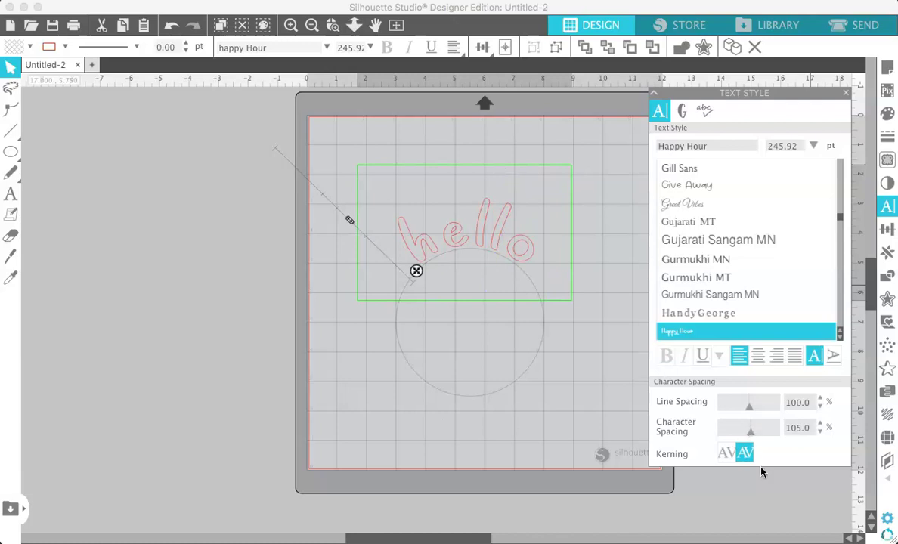
left_click(762, 472)
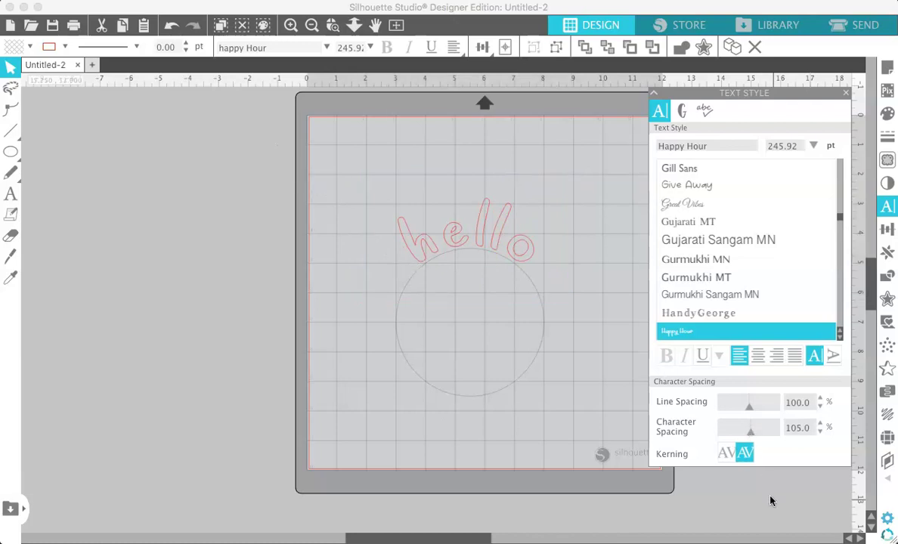
left_click(847, 95)
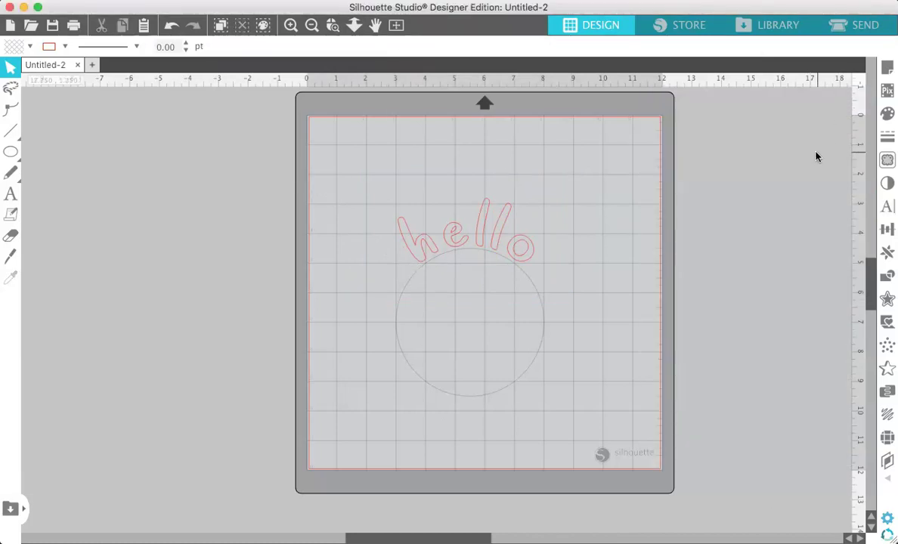